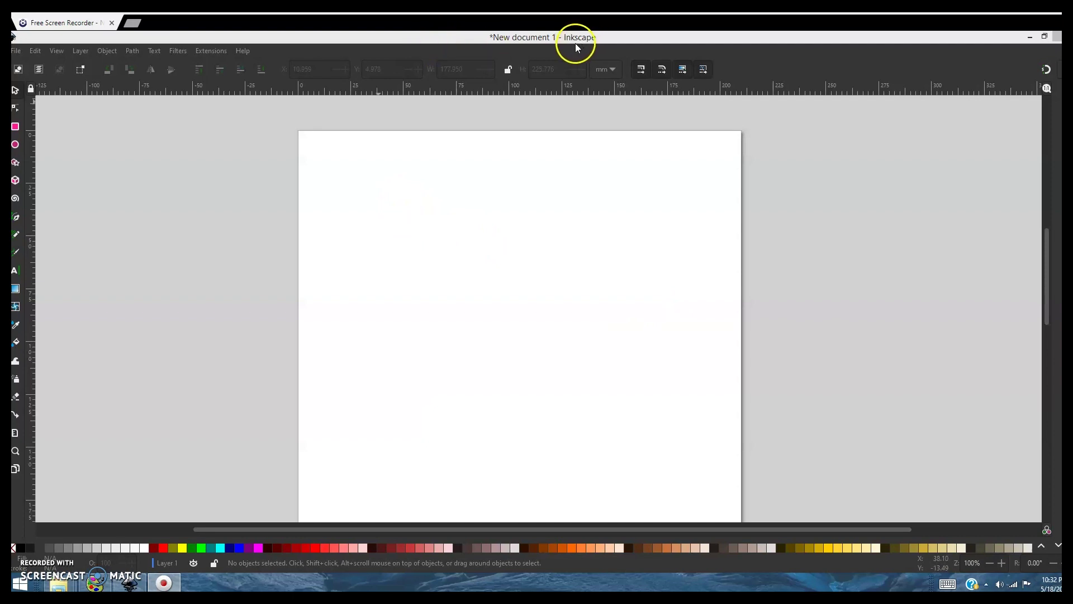
# - Import the Weimaraner dog JPG as an embedded image and drag it onto the page
pyautogui.doubleClick(454, 34)
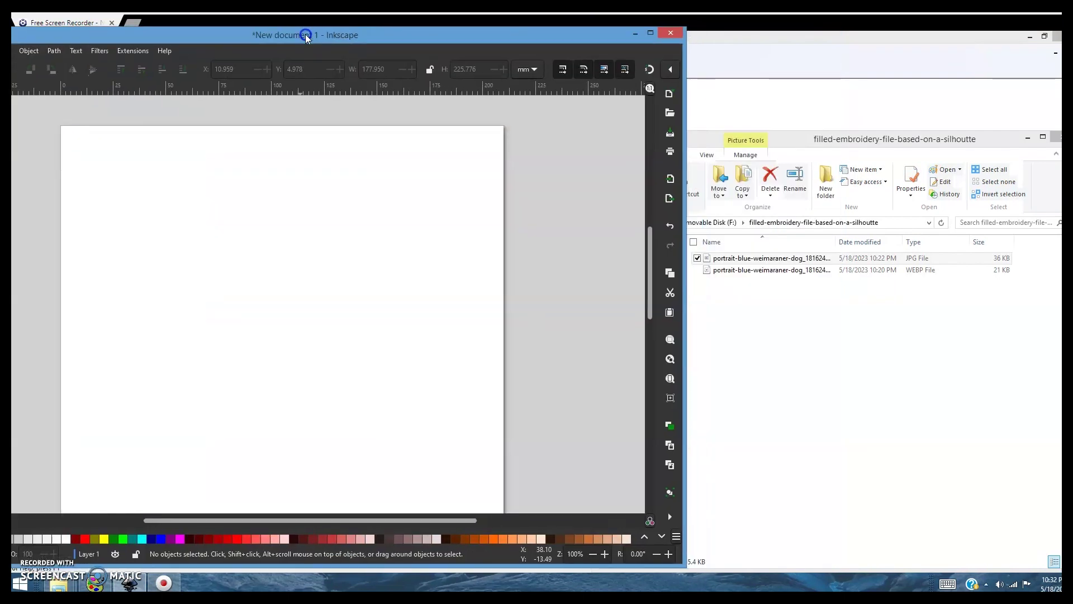
pyautogui.moveTo(360, 34); pyautogui.dragTo(397, 30)
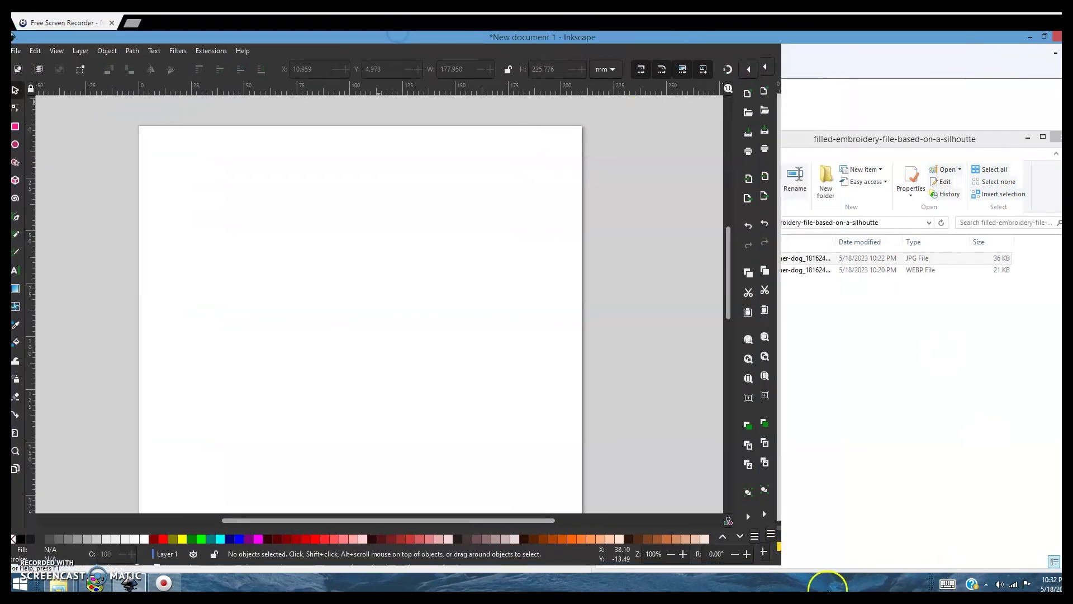
pyautogui.doubleClick(780, 565)
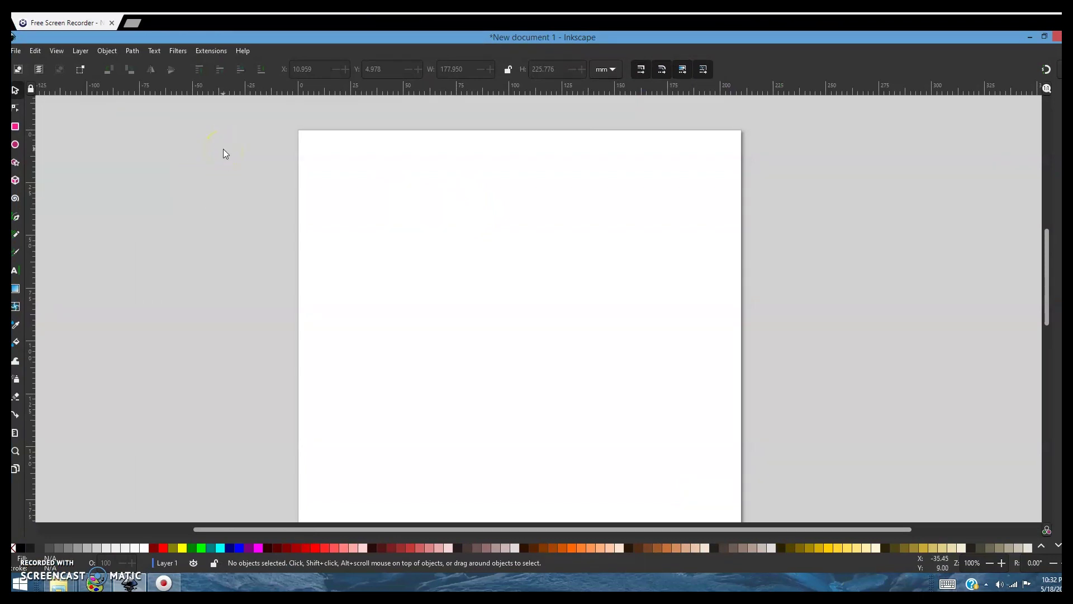
pyautogui.click(18, 52)
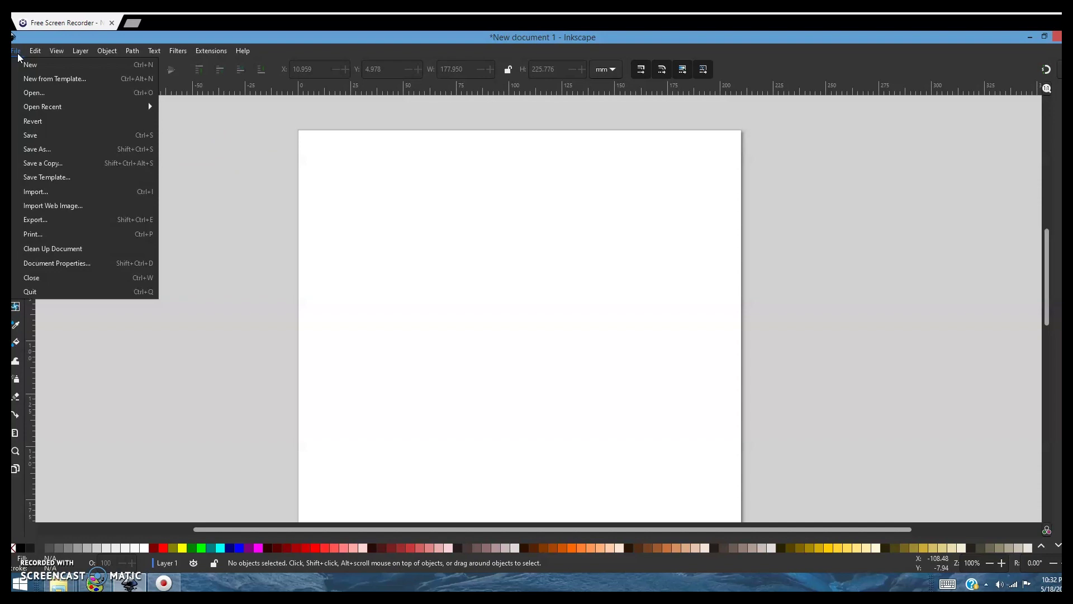
pyautogui.click(43, 194)
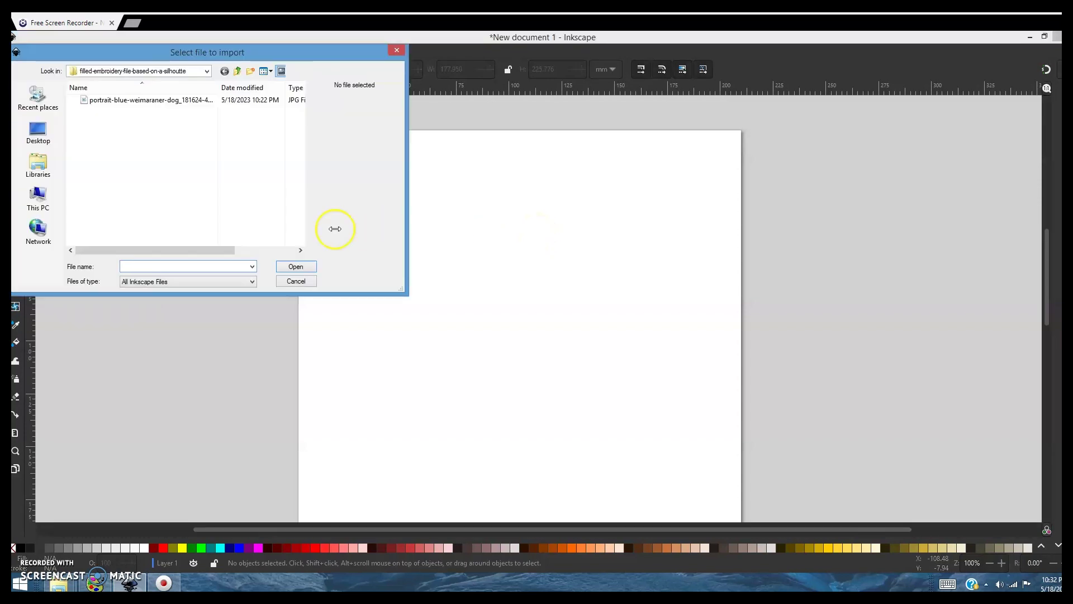
pyautogui.doubleClick(182, 103)
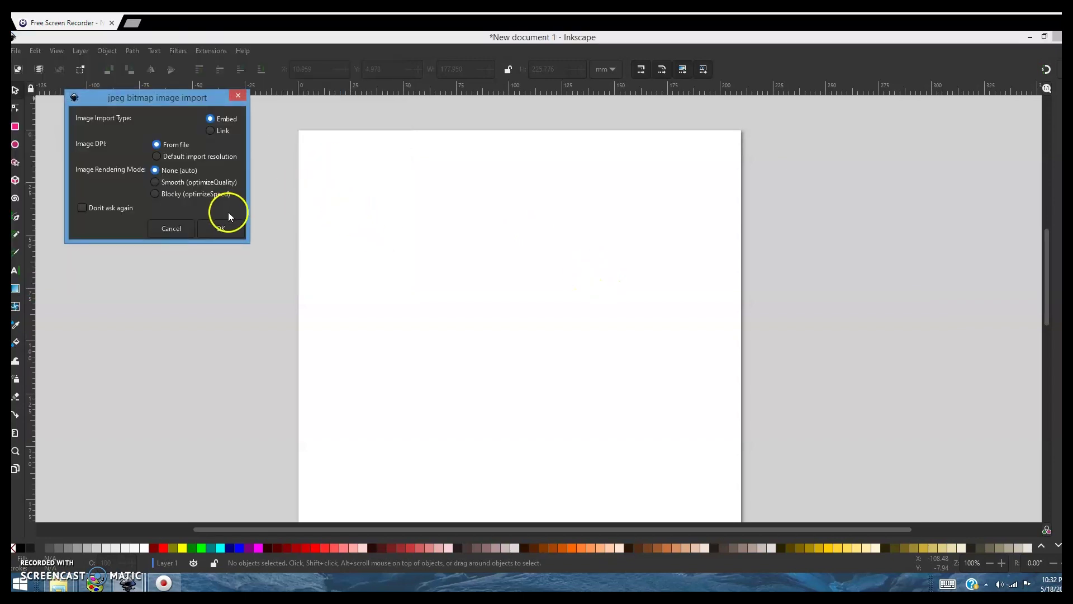
pyautogui.click(222, 229)
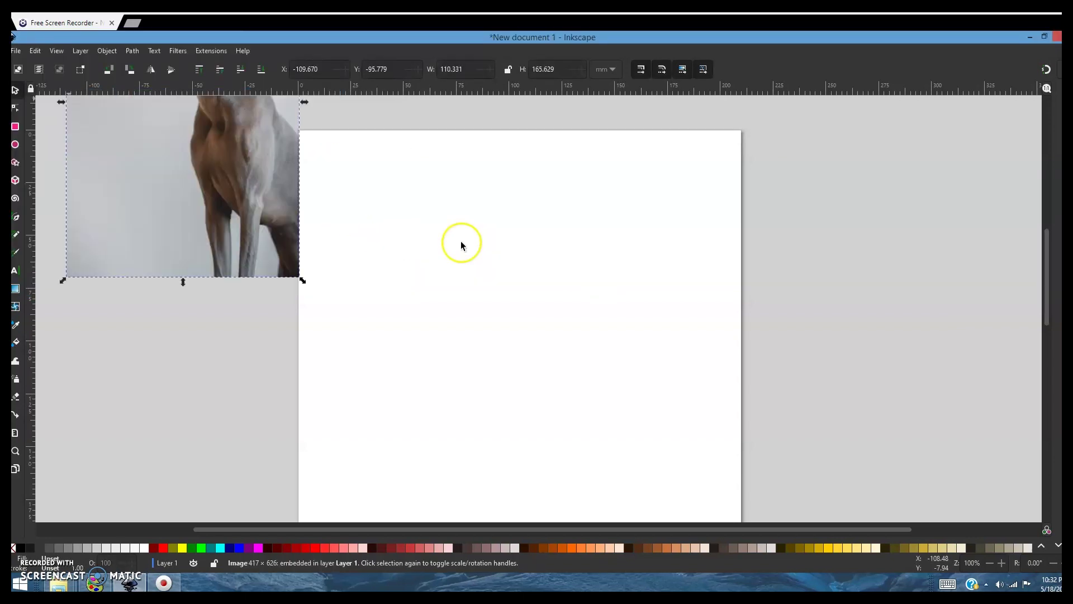
pyautogui.moveTo(156, 195)
pyautogui.mouseDown()
pyautogui.moveTo(562, 437)
pyautogui.moveTo(521, 421)
pyautogui.mouseUp()
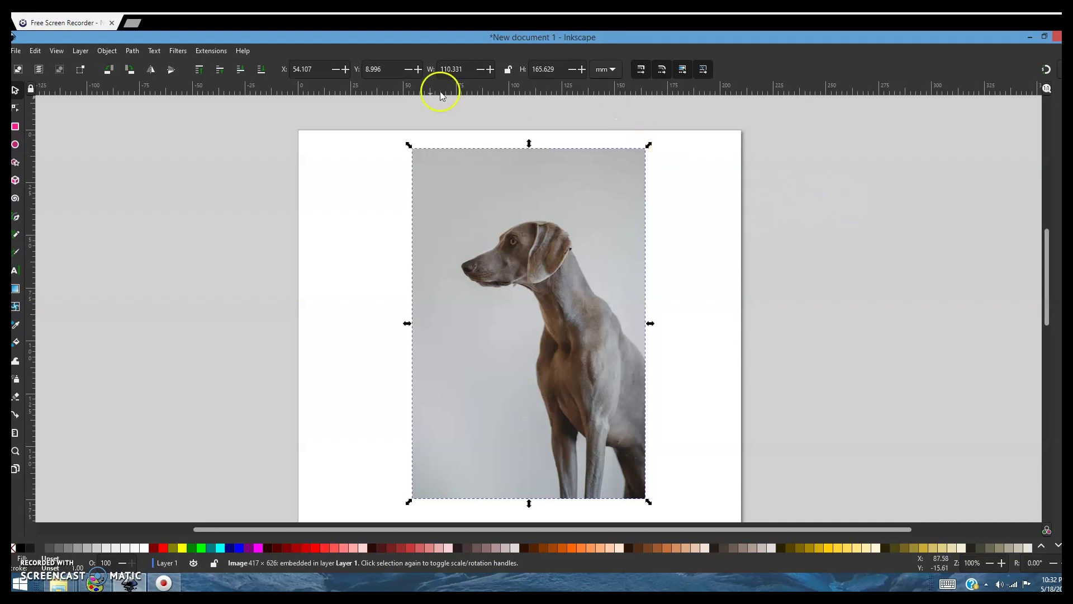
# - Zoom the canvas to 2:1, select the Pencil tool, and zoom in on the dog's head
pyautogui.click(57, 52)
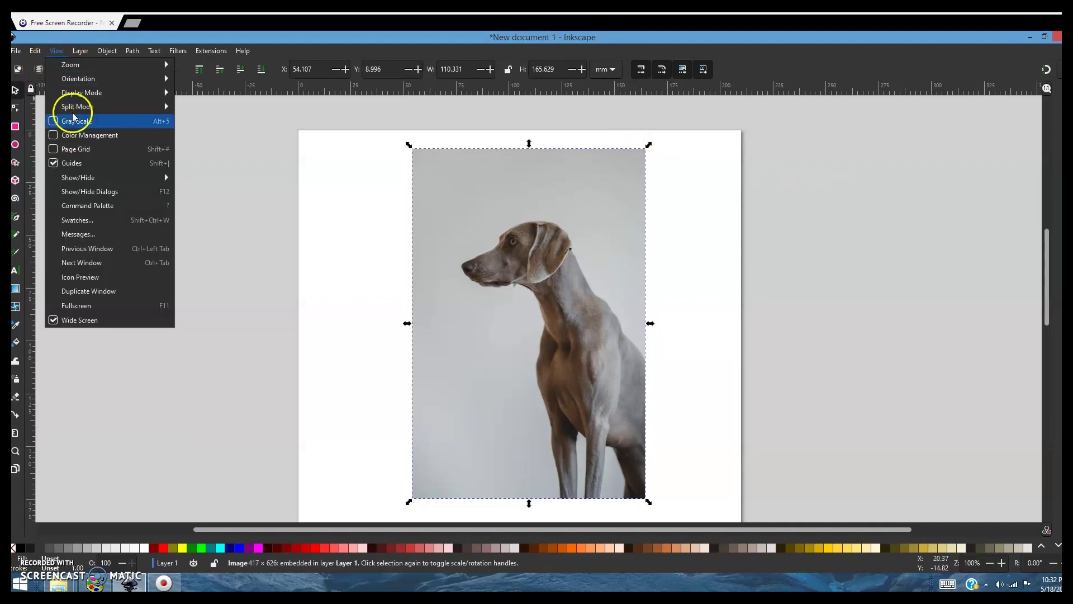
pyautogui.moveTo(71, 65)
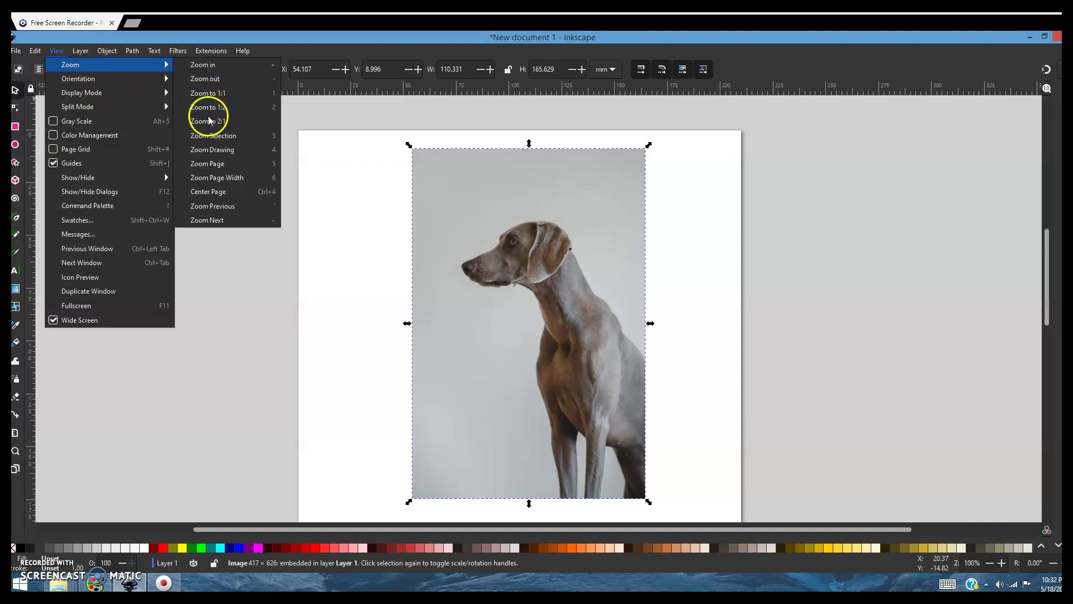
pyautogui.click(206, 121)
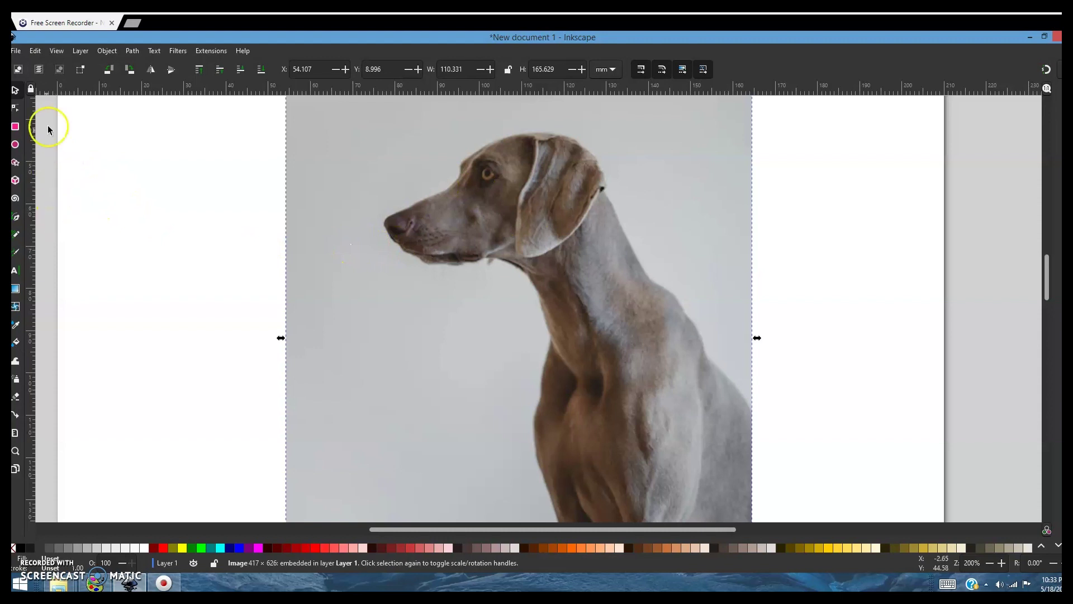
pyautogui.doubleClick(96, 36)
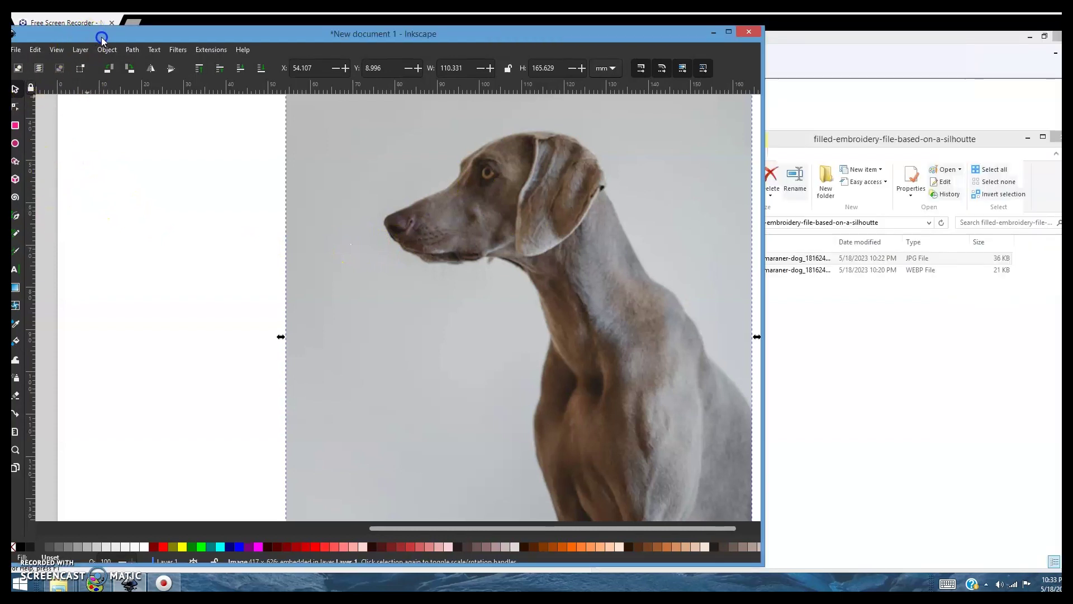
pyautogui.moveTo(101, 39); pyautogui.dragTo(120, 37)
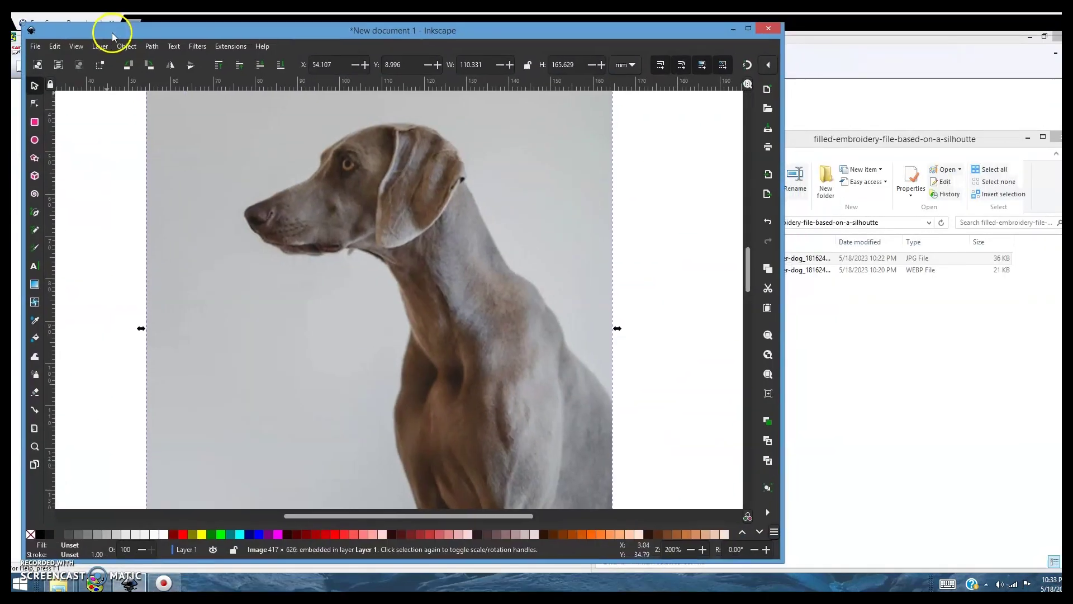
pyautogui.doubleClick(120, 36)
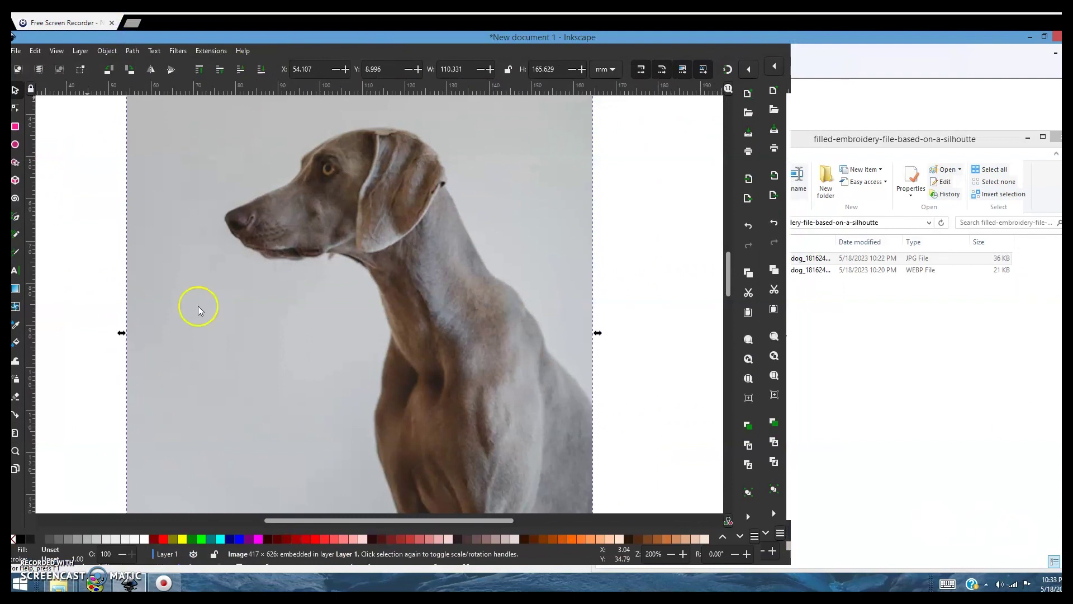
pyautogui.hscroll(-4, 196, 304)
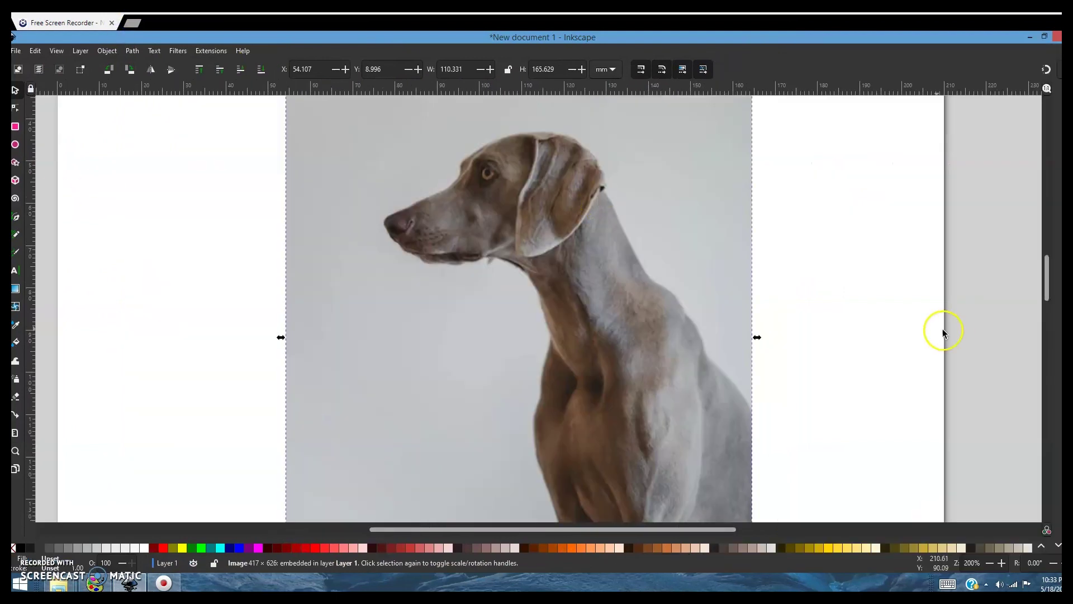
pyautogui.click(14, 237)
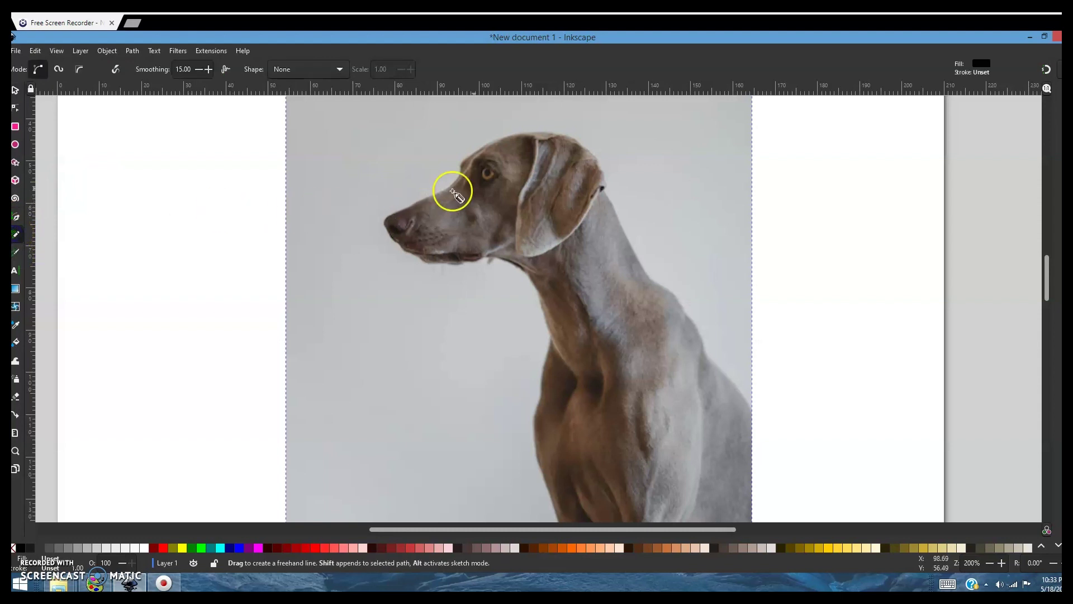
pyautogui.click(59, 52)
pyautogui.moveTo(109, 65)
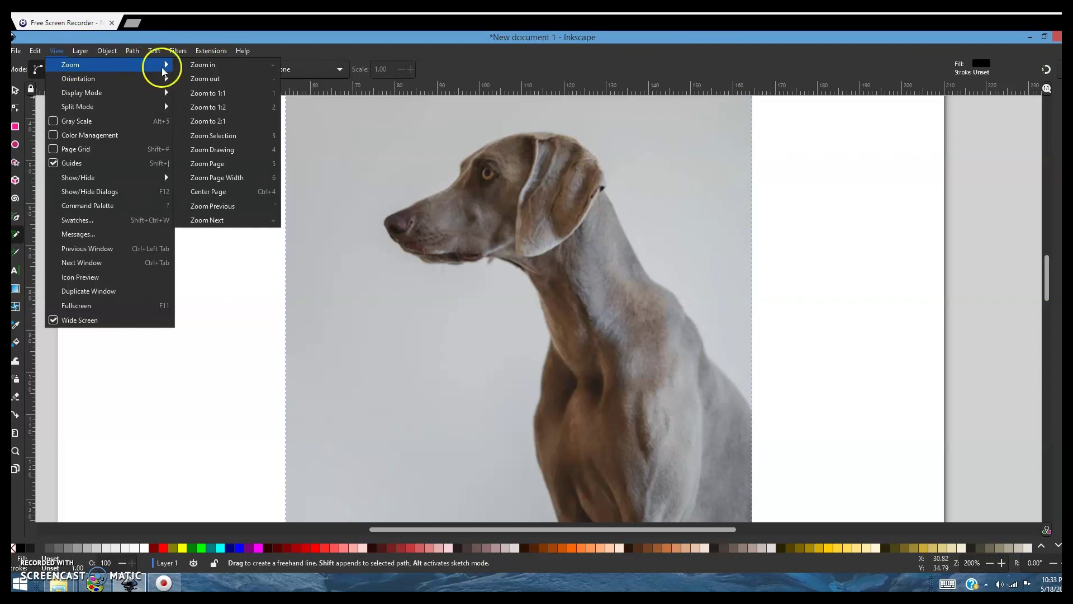
pyautogui.click(200, 66)
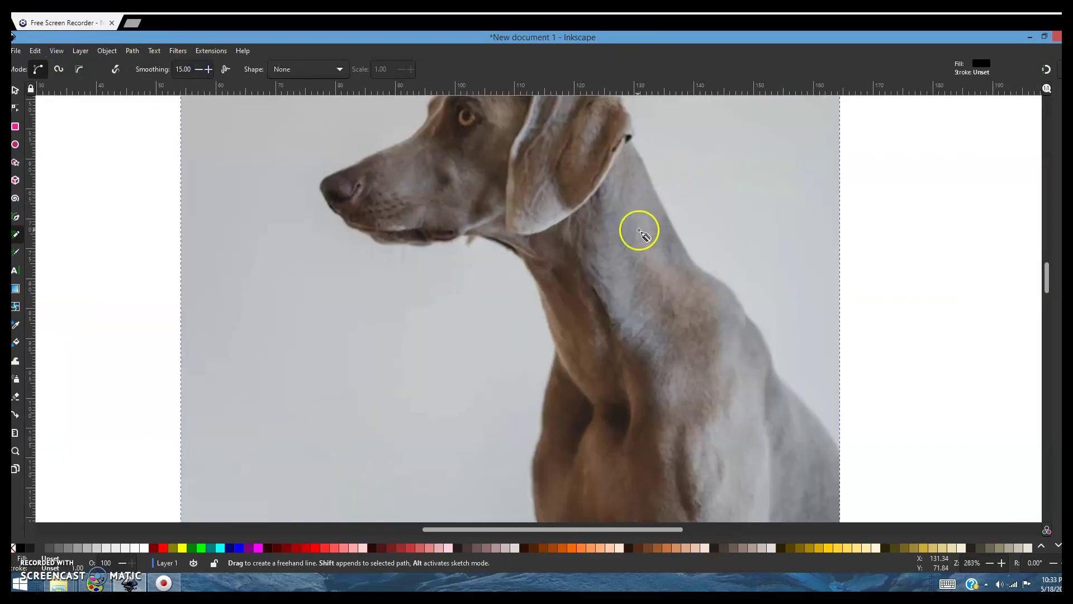
pyautogui.moveTo(1046, 281)
pyautogui.mouseDown()
pyautogui.moveTo(1046, 262)
pyautogui.moveTo(1046, 275)
pyautogui.mouseUp()
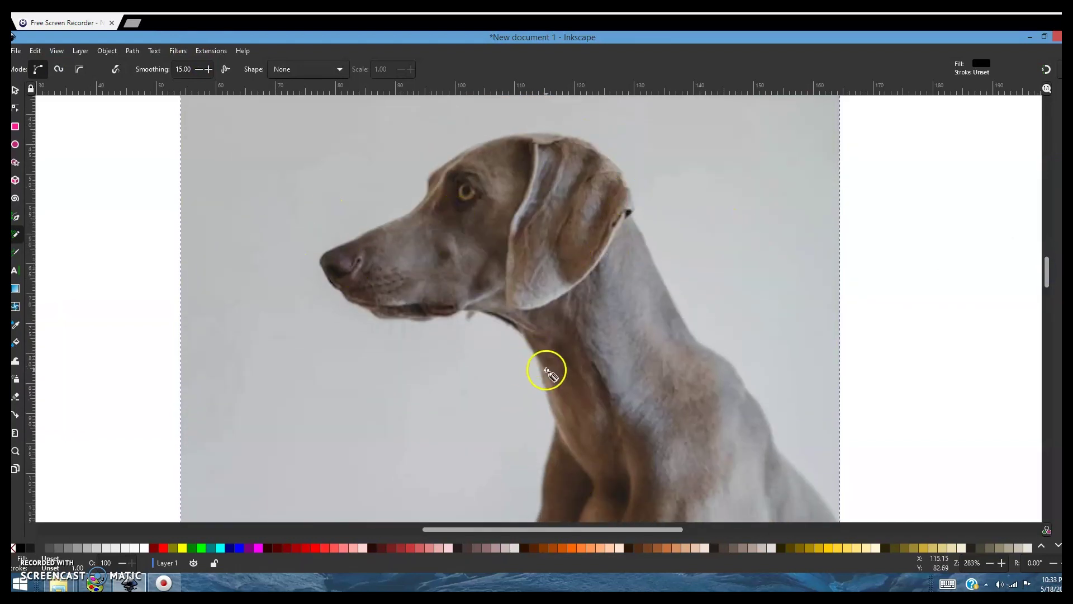
# - Trace the dog's head and neck with the Pencil, closing the path at the neck
pyautogui.moveTo(538, 361); pyautogui.dragTo(560, 360)
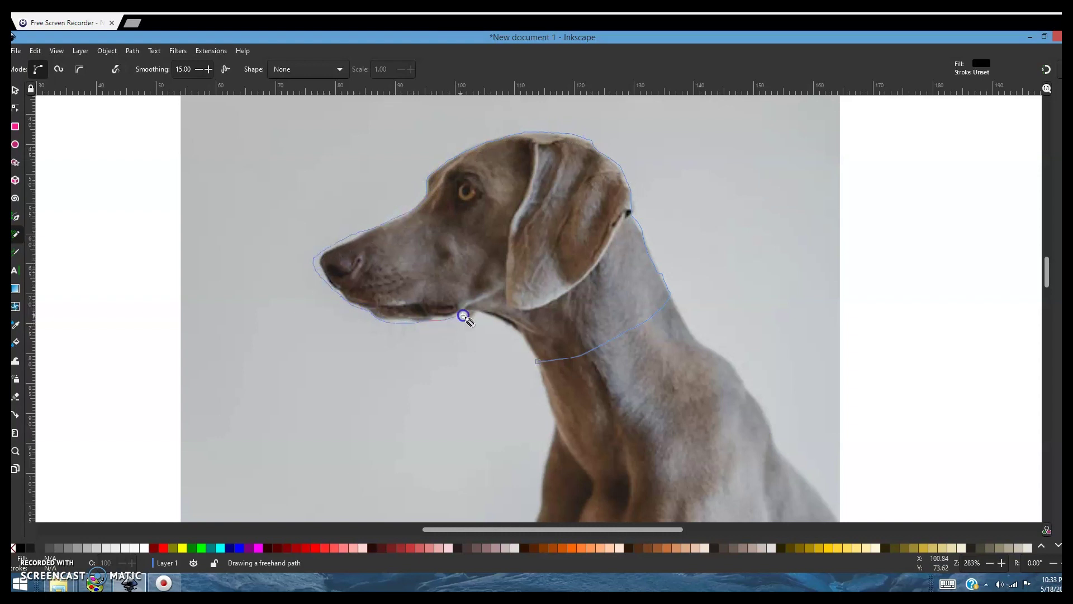
pyautogui.moveTo(464, 315); pyautogui.dragTo(514, 326)
pyautogui.moveTo(539, 366); pyautogui.dragTo(540, 366)
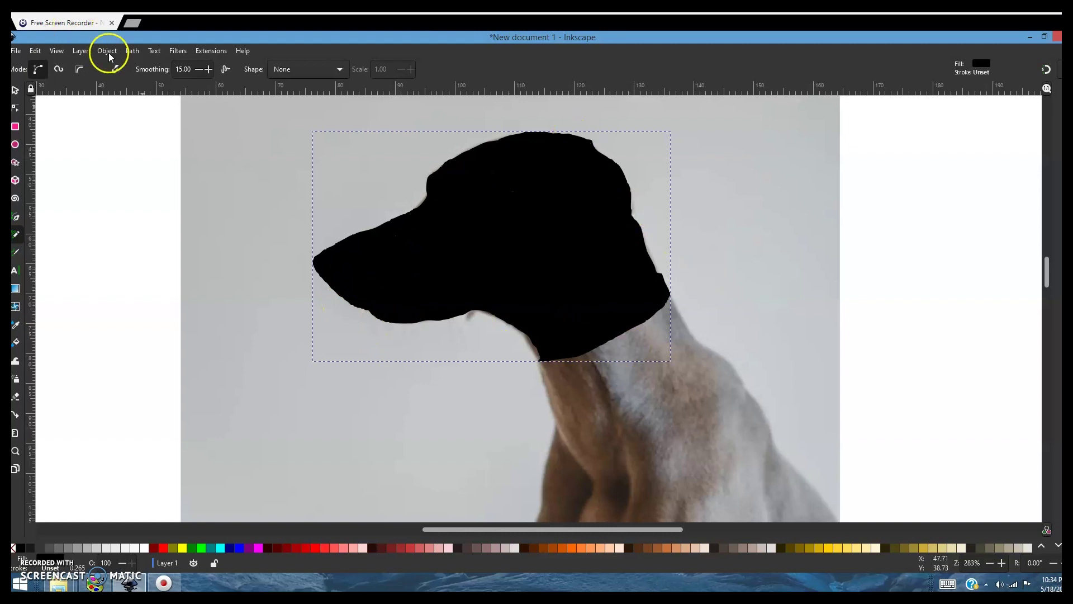
# - Apply Path > Simplify three times to smooth the black dog-head silhouette
pyautogui.click(131, 50)
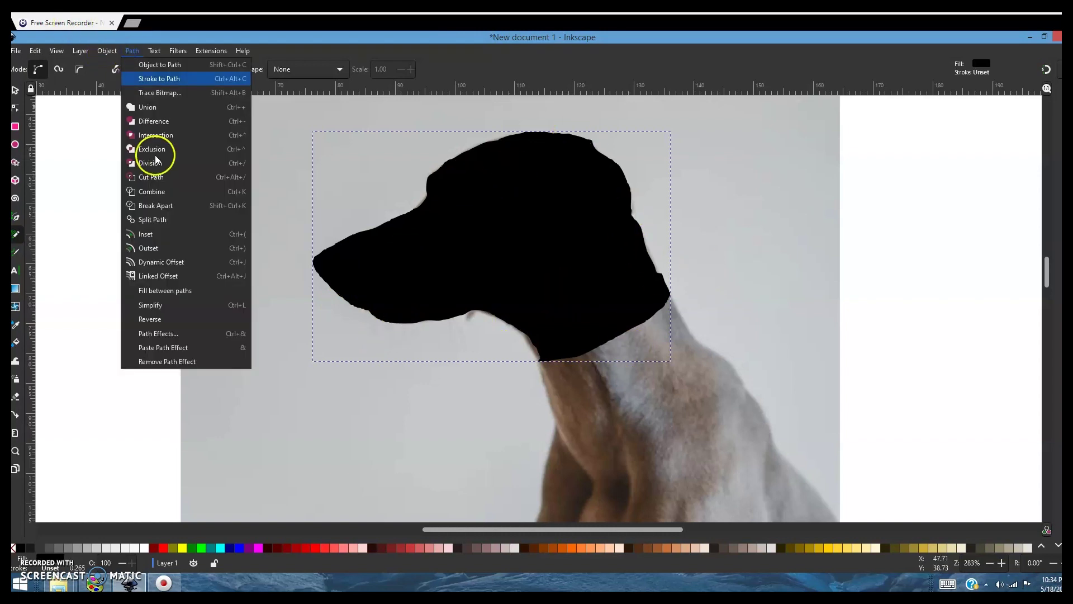
pyautogui.click(149, 306)
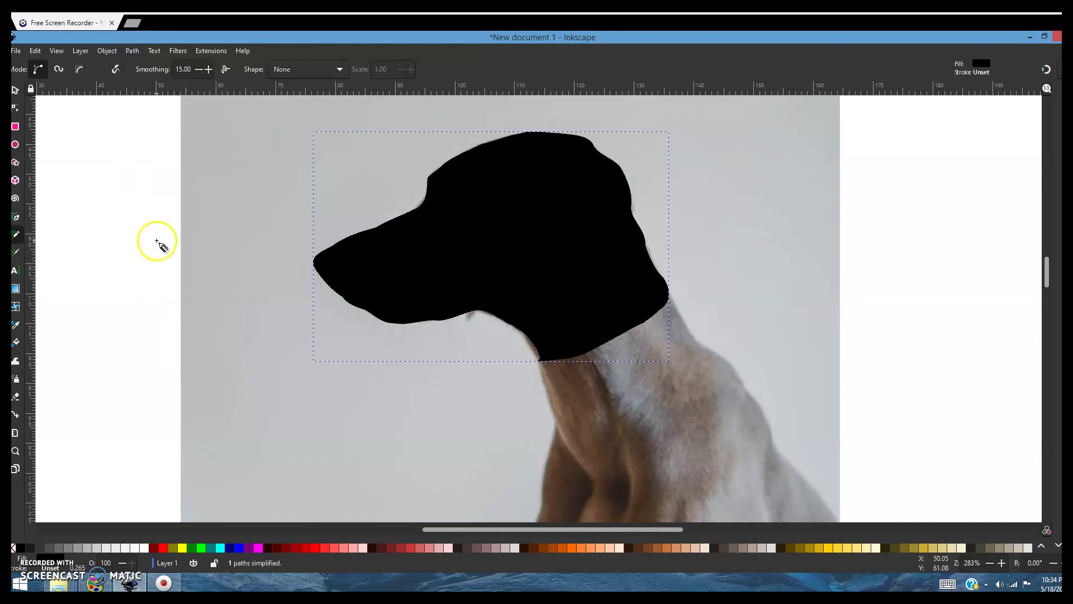
pyautogui.click(132, 52)
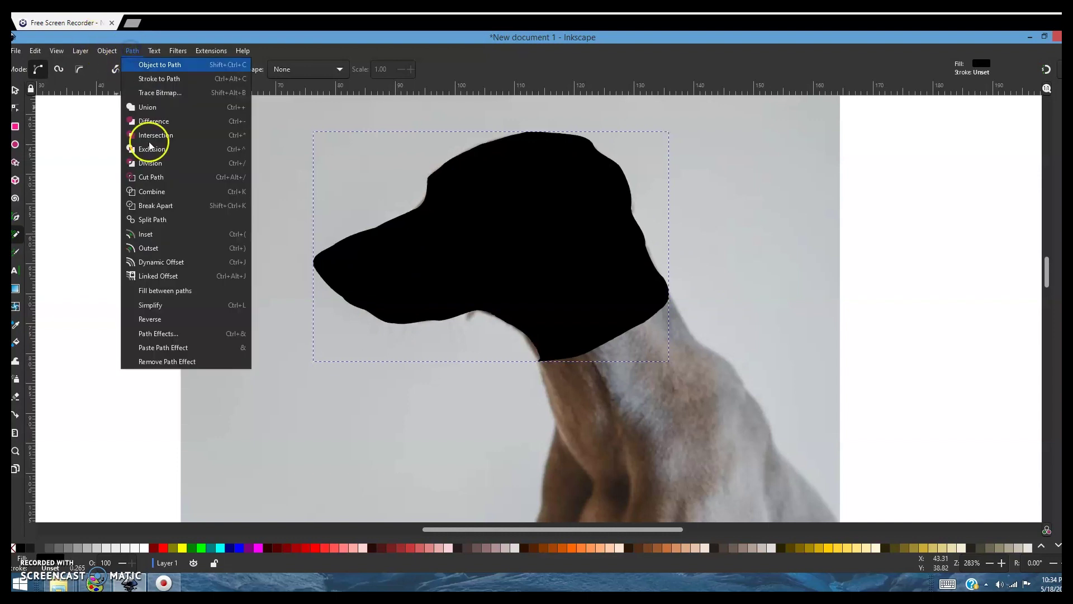
pyautogui.click(156, 305)
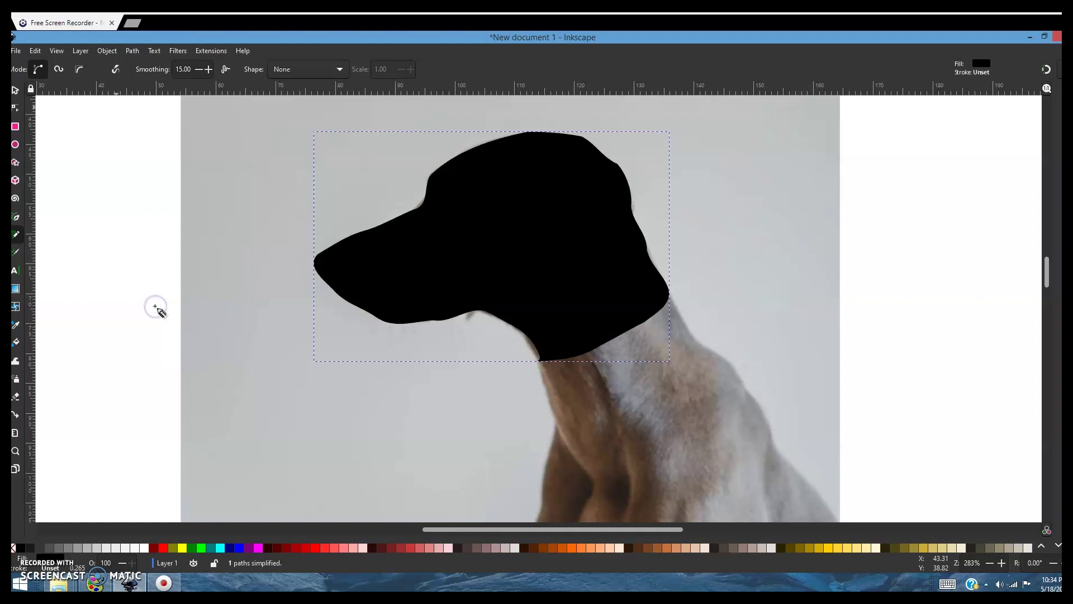
pyautogui.click(130, 52)
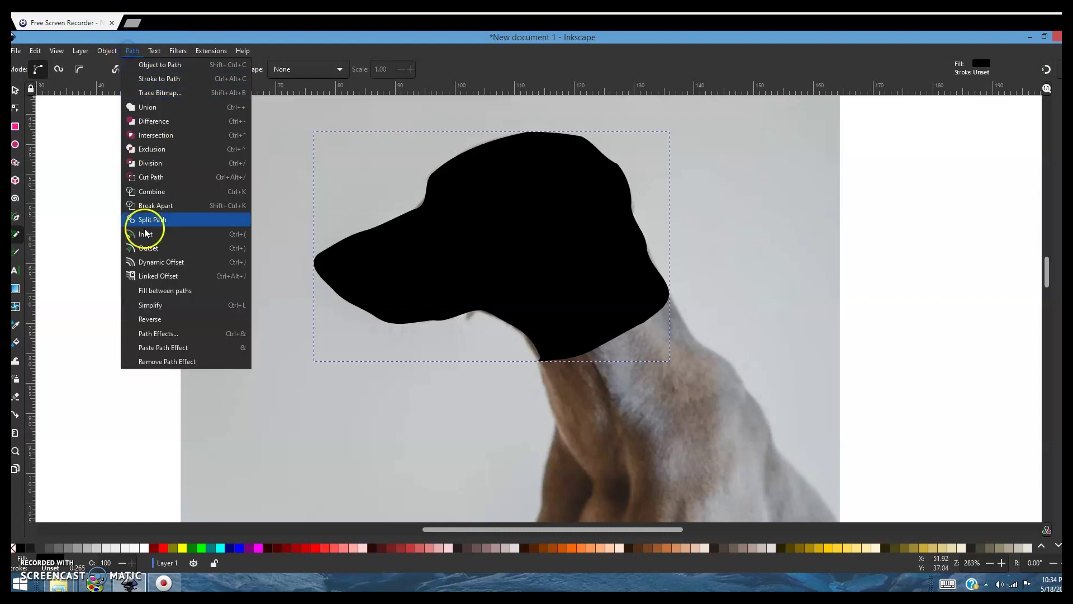
pyautogui.click(147, 307)
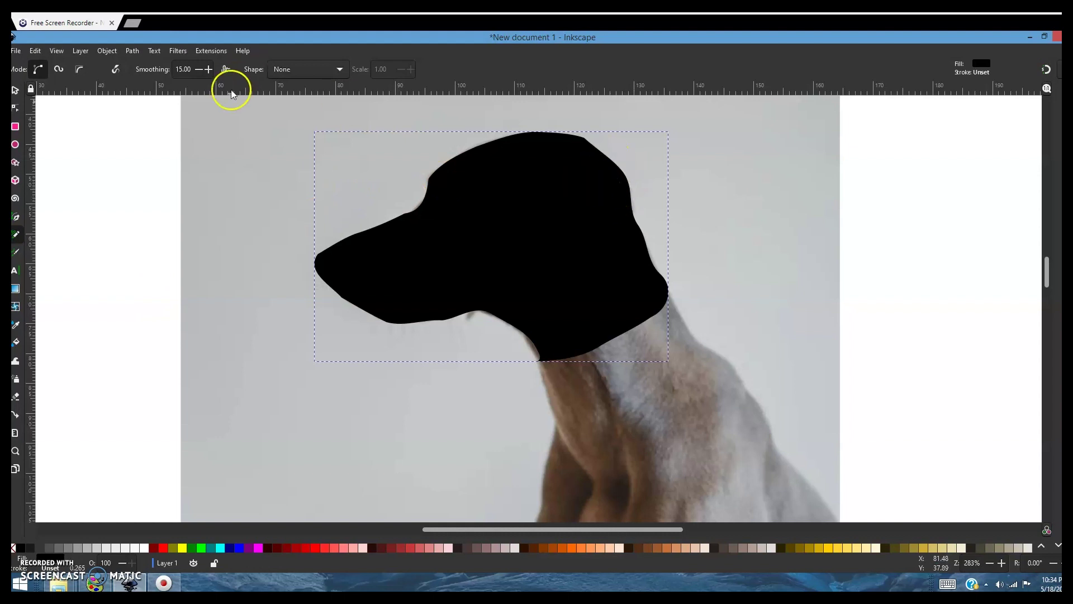
pyautogui.click(15, 110)
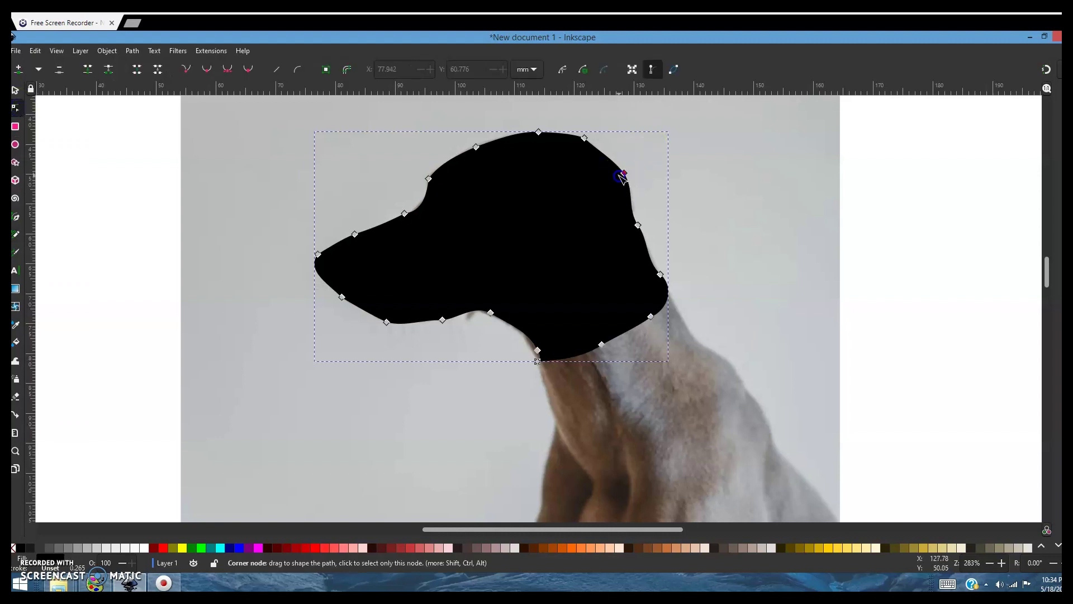
# - Reshape the node curves at the back of the head and under the muzzle
pyautogui.moveTo(621, 176); pyautogui.dragTo(629, 198)
pyautogui.moveTo(648, 240); pyautogui.dragTo(645, 251)
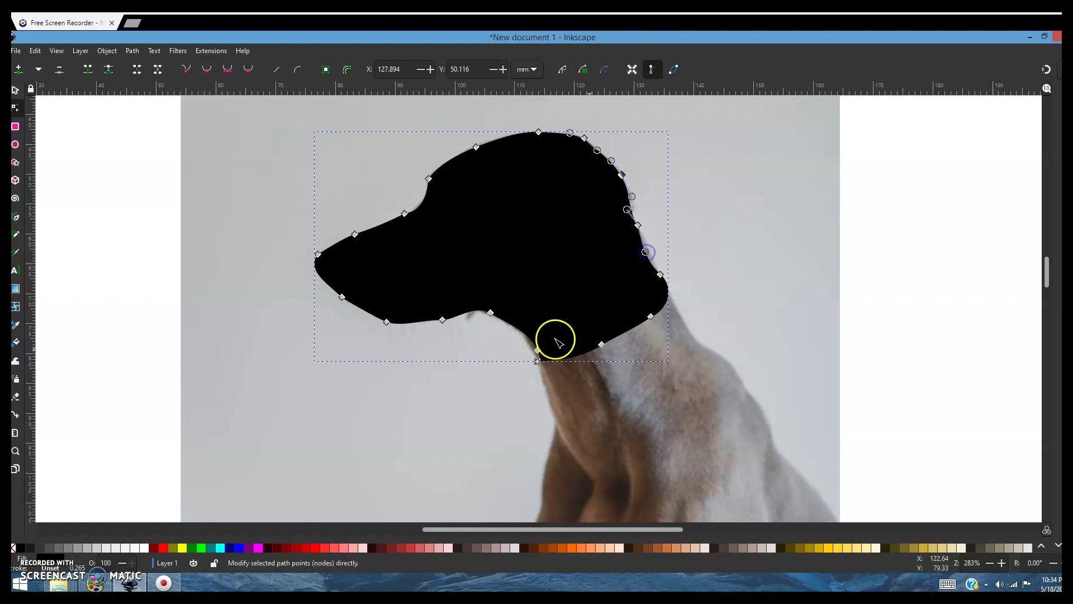
pyautogui.click(442, 321)
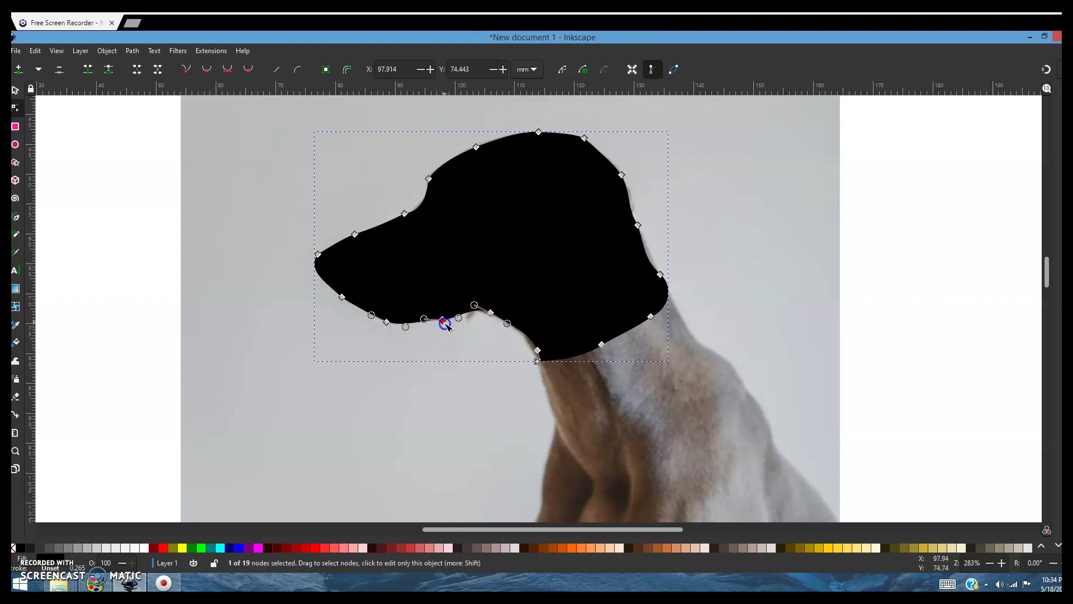
pyautogui.moveTo(443, 322); pyautogui.dragTo(425, 325)
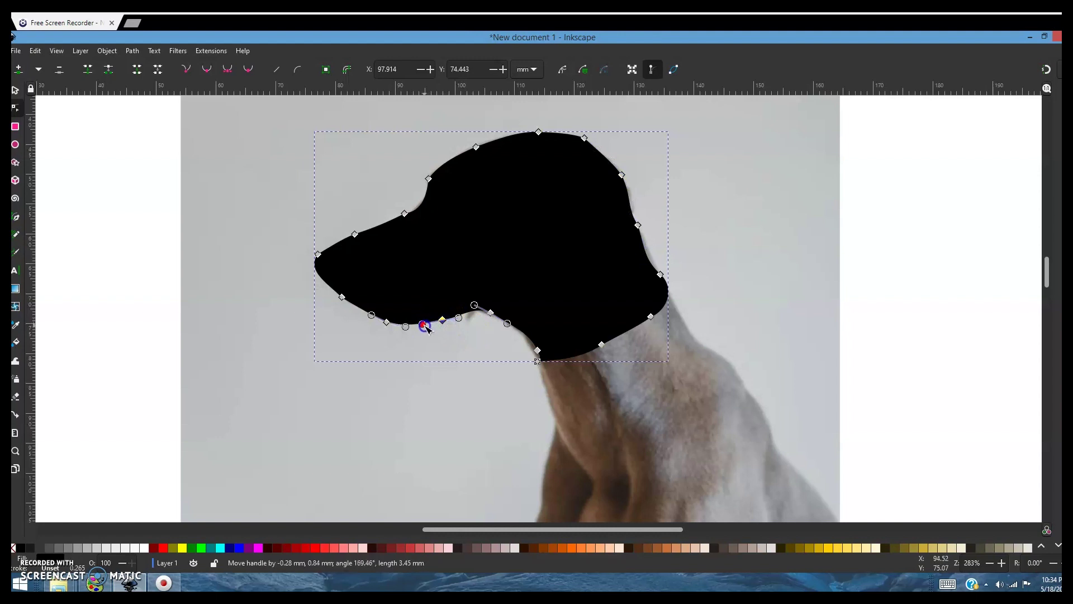
pyautogui.click(19, 53)
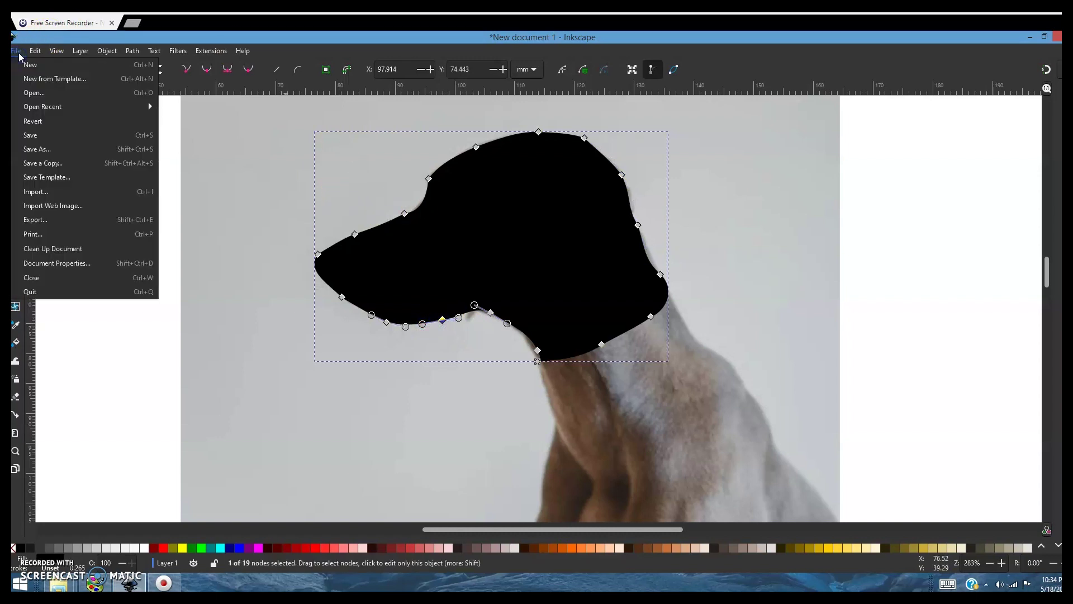
pyautogui.click(81, 39)
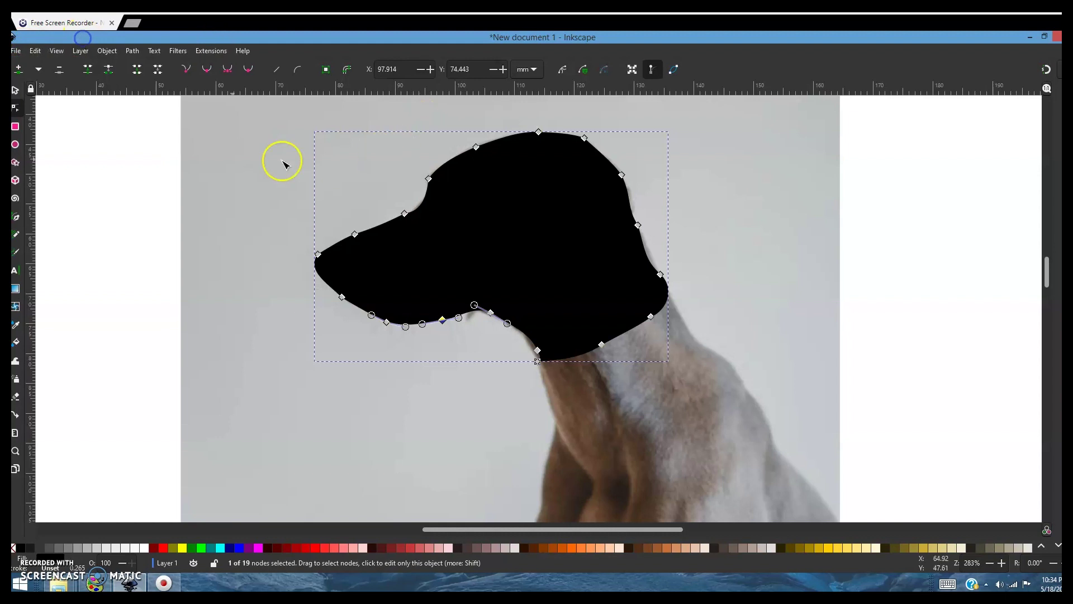
# - Delete the background dog photo, leaving only the black silhouette
pyautogui.click(14, 91)
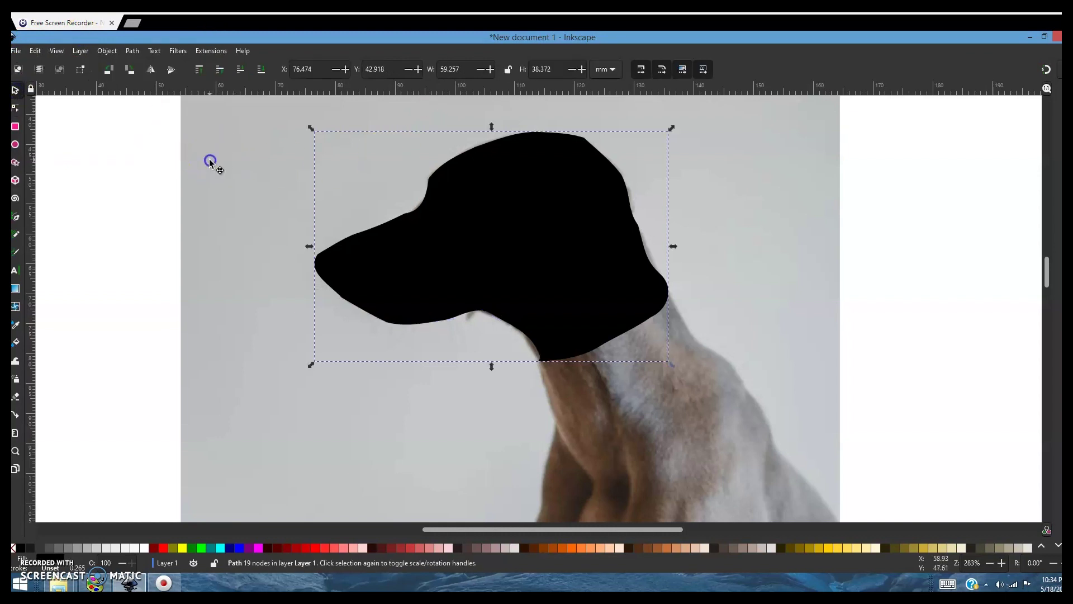
pyautogui.click(210, 159)
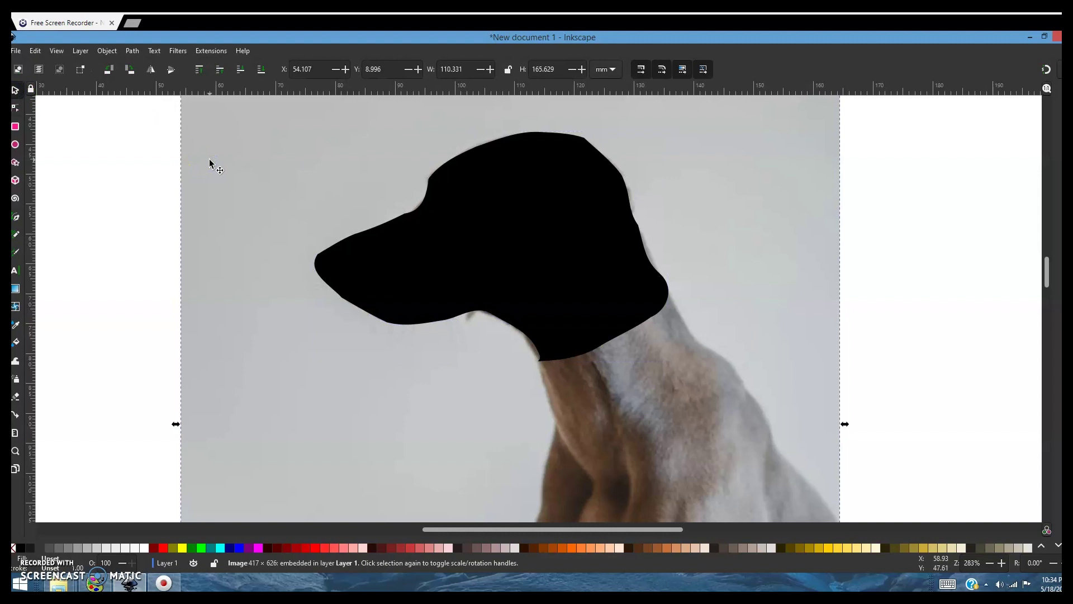
pyautogui.press('Delete')
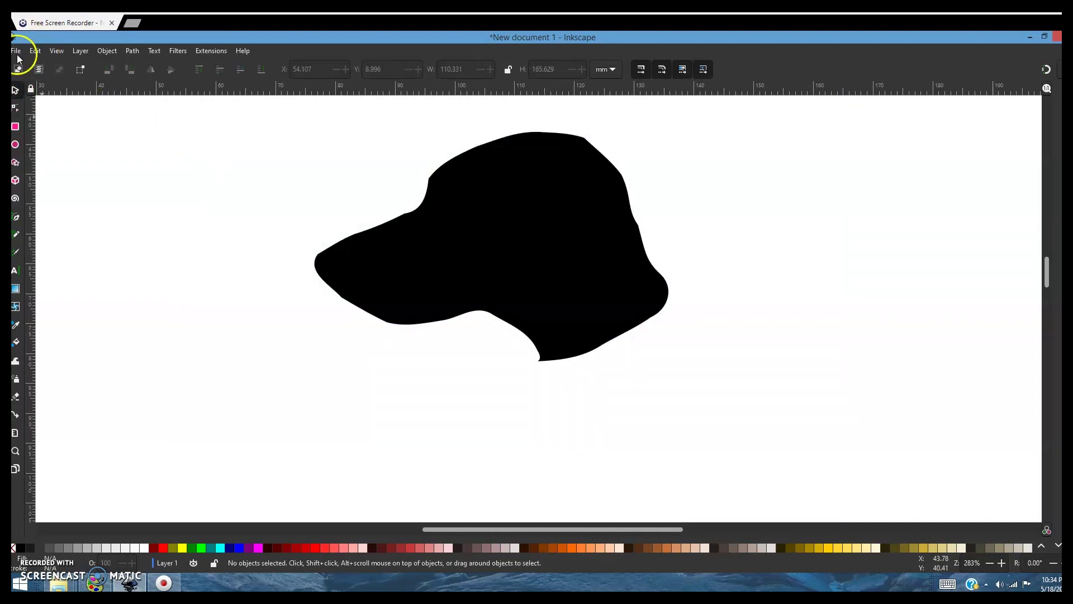
# - Save the silhouette as dog-head.svg in the embroidery project folder on drive F:
pyautogui.click(17, 52)
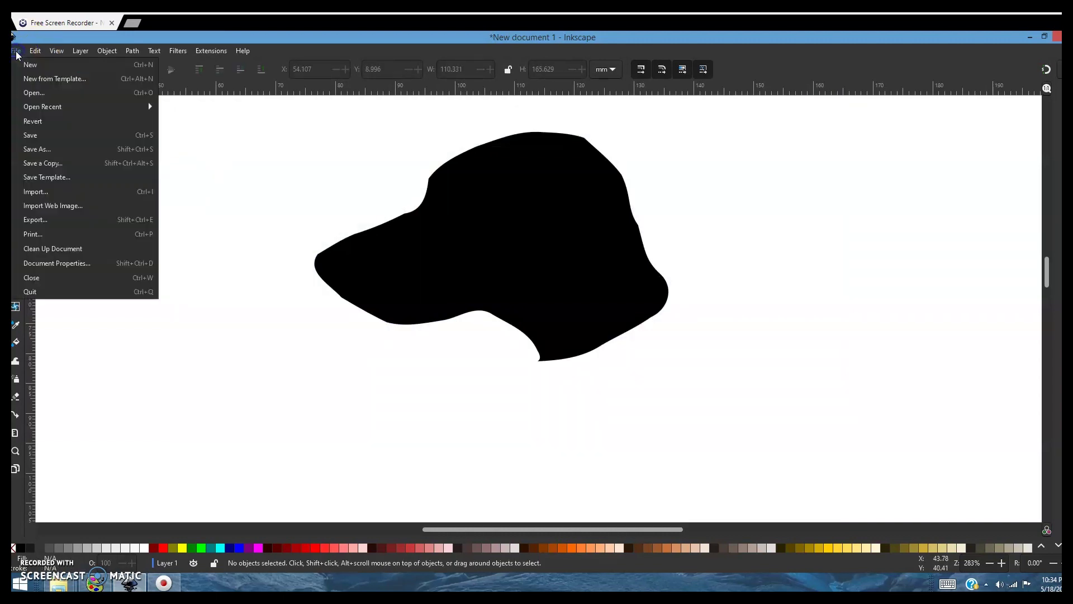
pyautogui.click(42, 148)
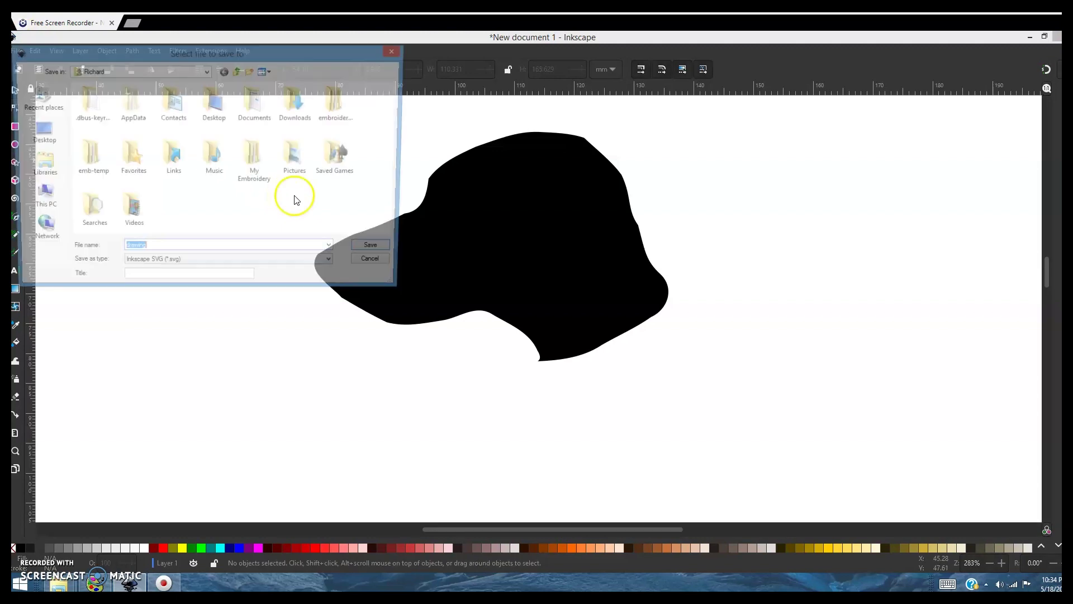
pyautogui.click(38, 130)
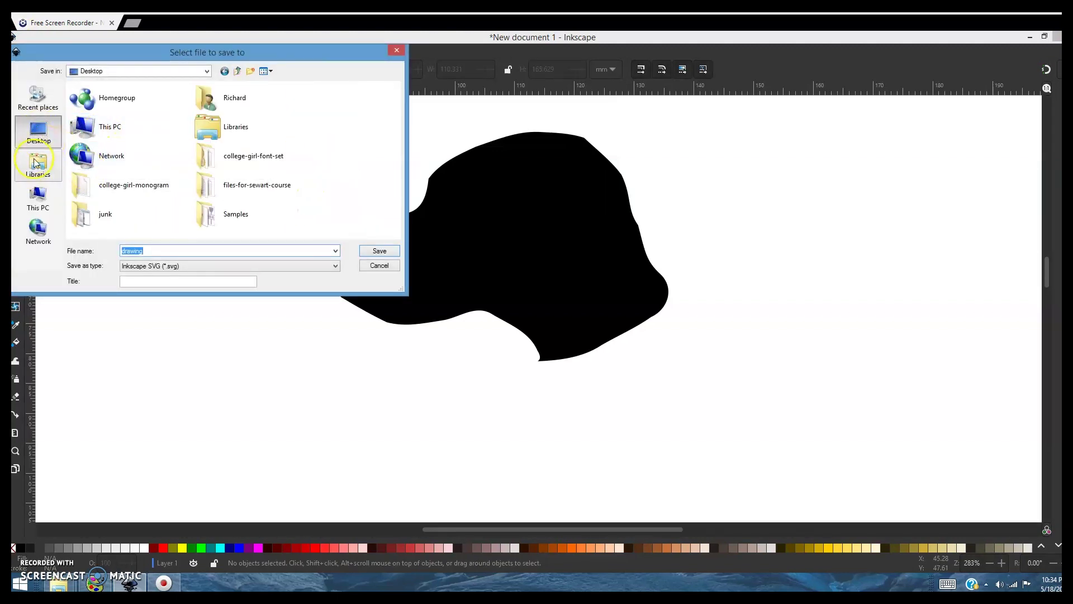
pyautogui.click(84, 128)
pyautogui.click(102, 133)
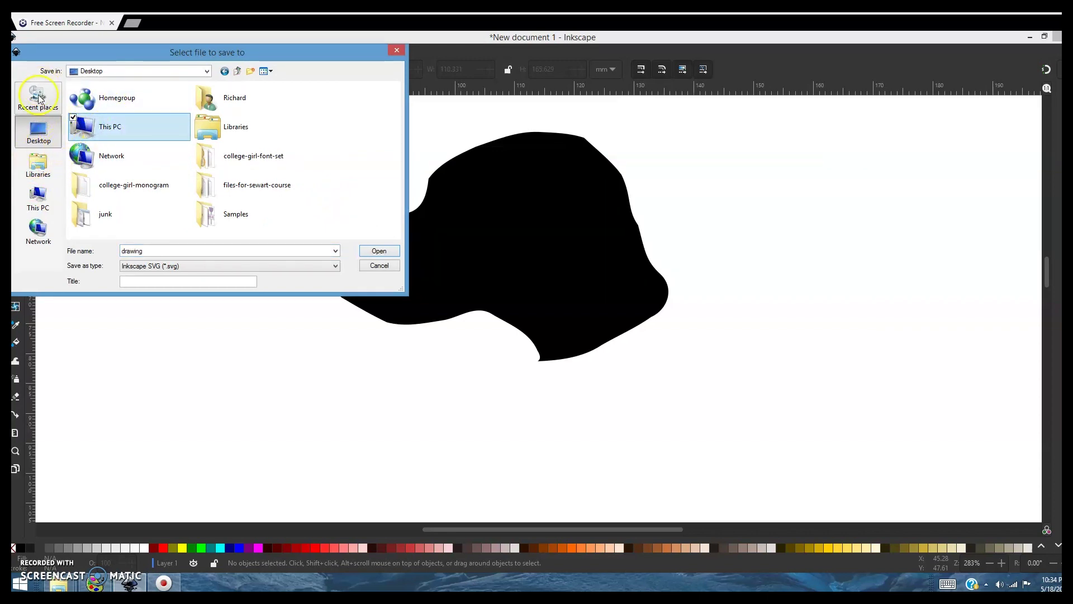
pyautogui.click(38, 198)
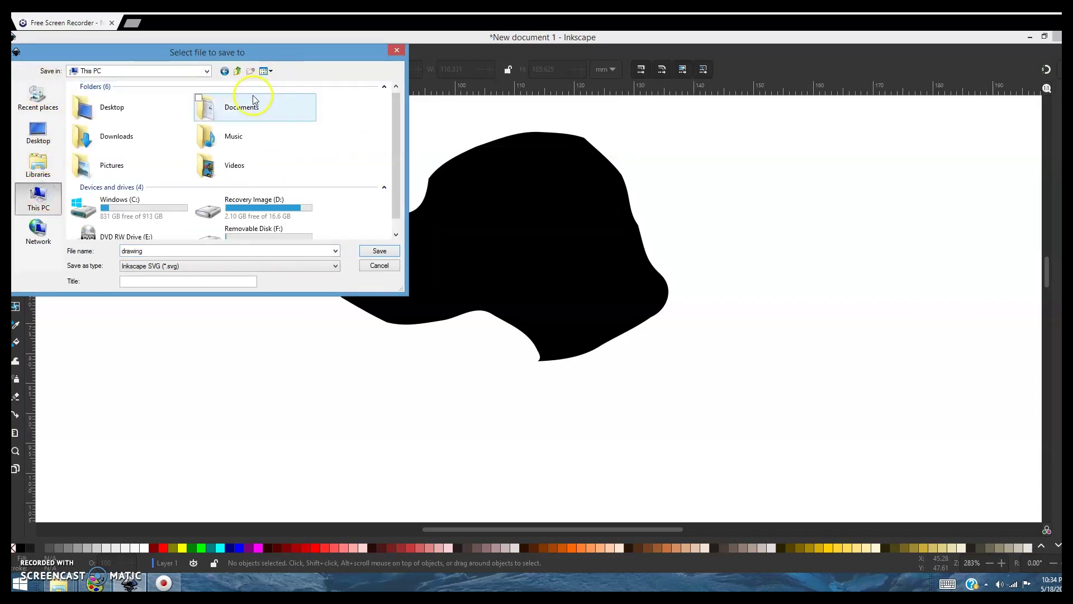
pyautogui.scroll(-1, 396, 141)
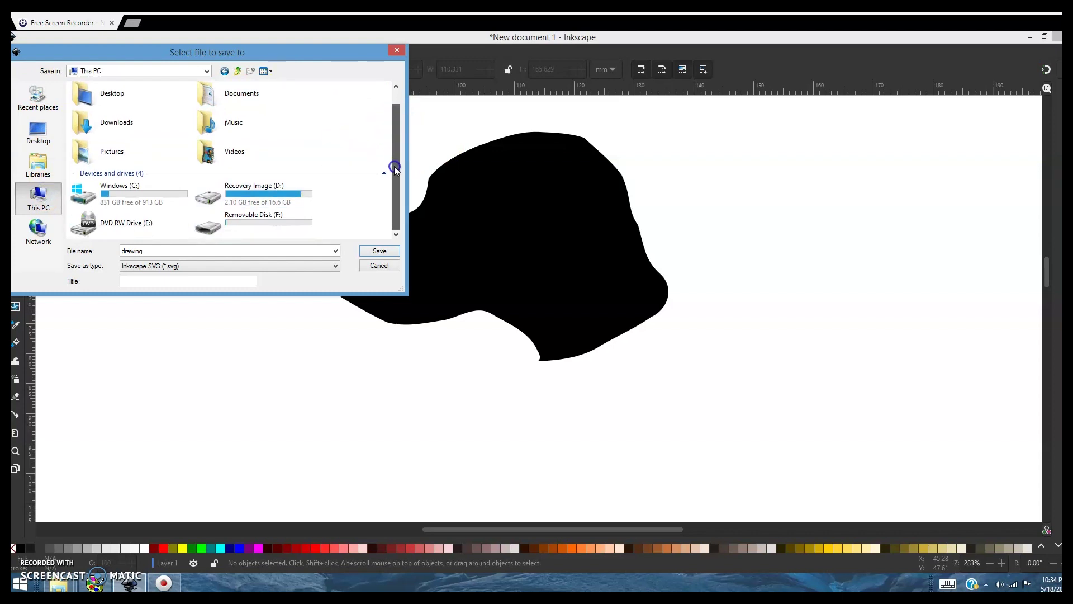
pyautogui.doubleClick(250, 220)
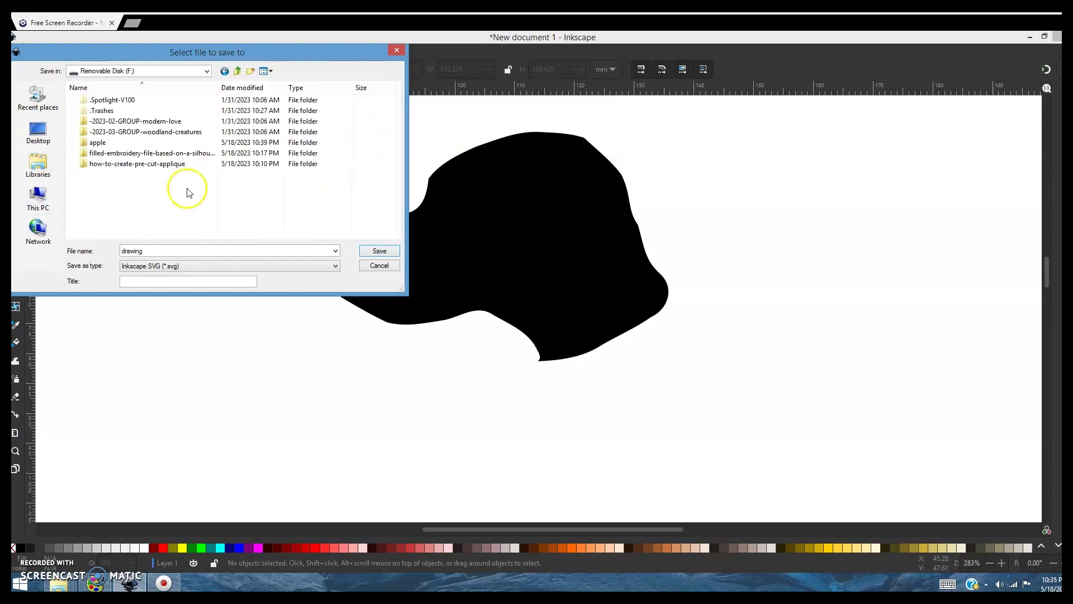
pyautogui.doubleClick(160, 154)
pyautogui.click(158, 251)
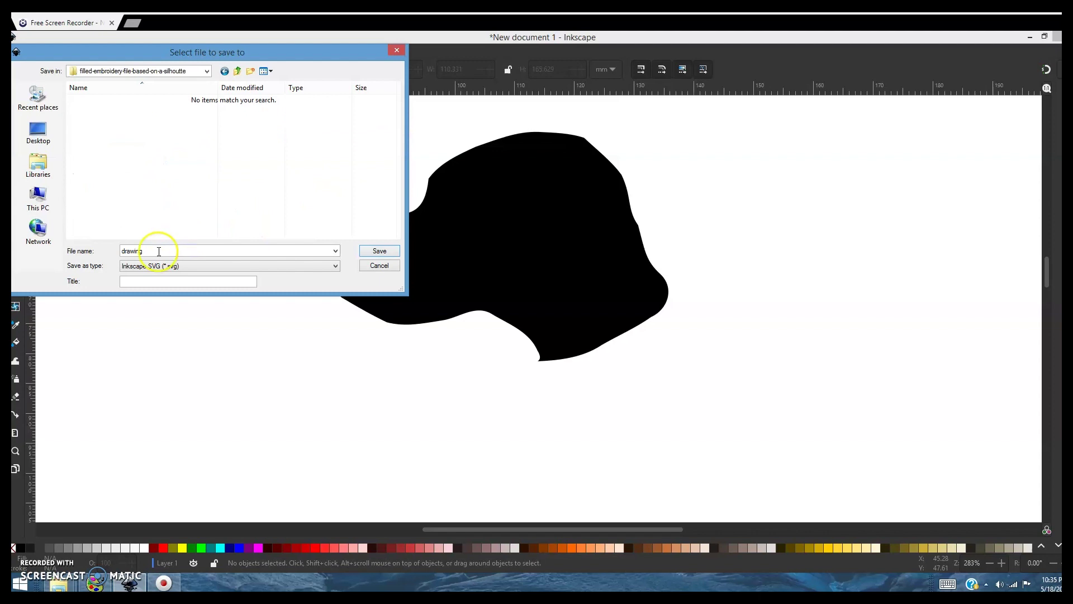
pyautogui.moveTo(150, 253); pyautogui.dragTo(56, 244)
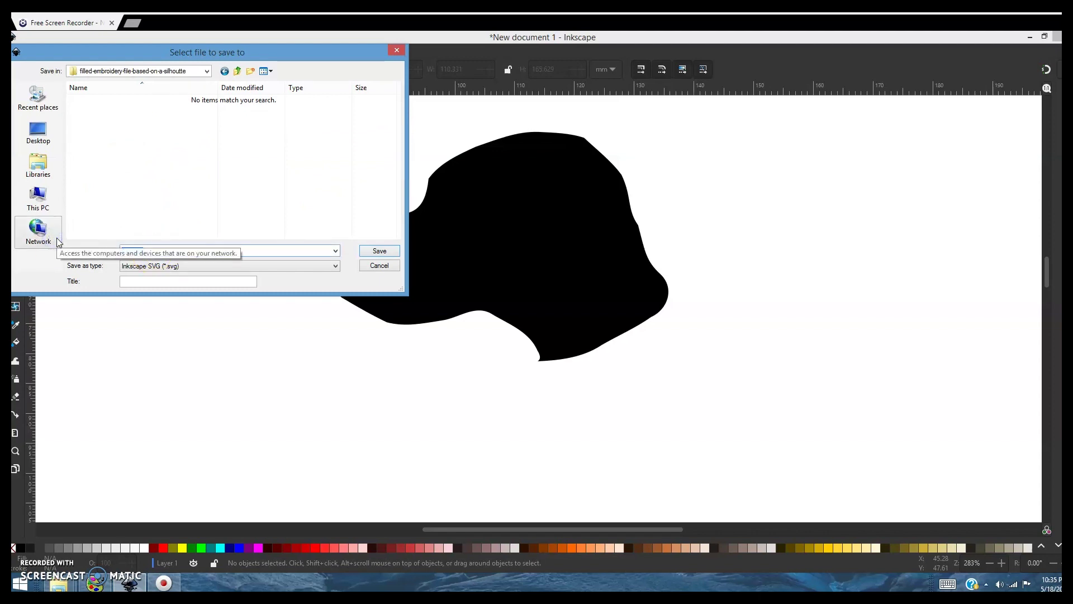
pyautogui.write('dog-head')
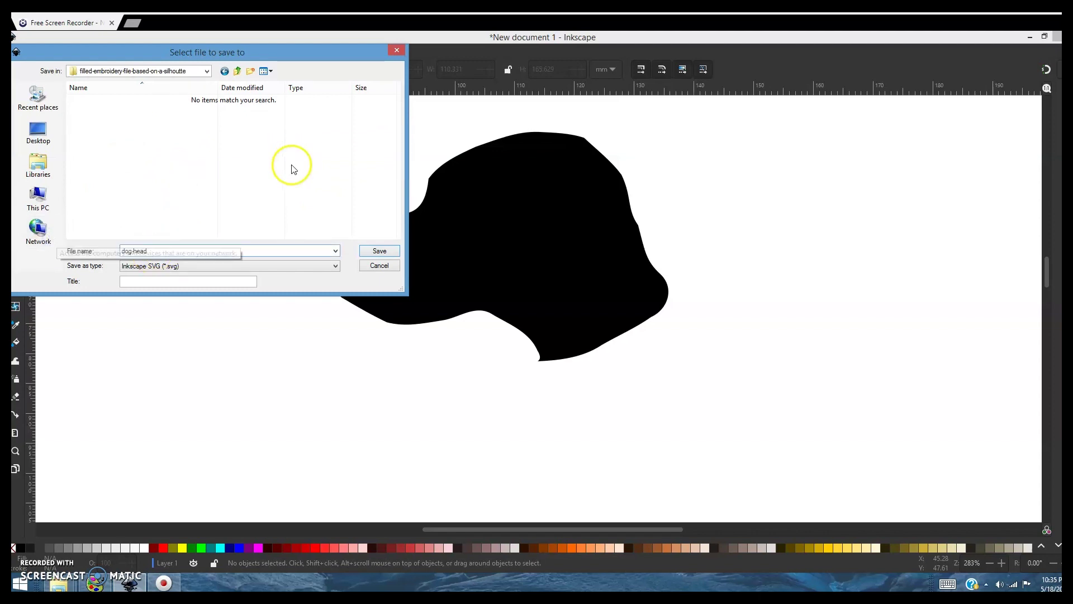
pyautogui.click(381, 254)
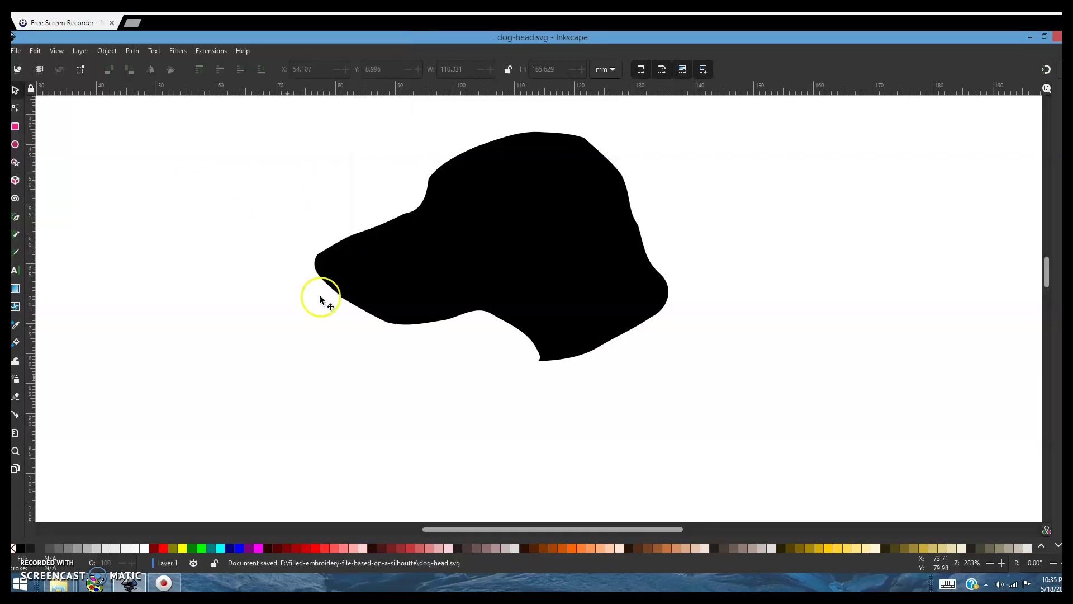
# - Open dog-head in SewArt from the silhouette folder on Removable Disk (F:)
pyautogui.click(94, 583)
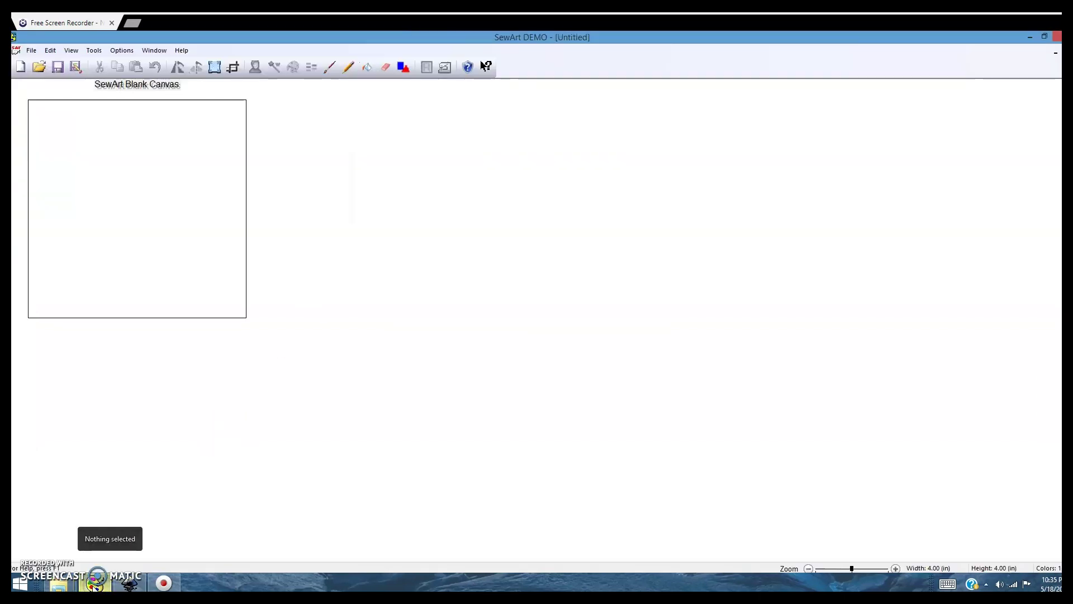
pyautogui.click(31, 51)
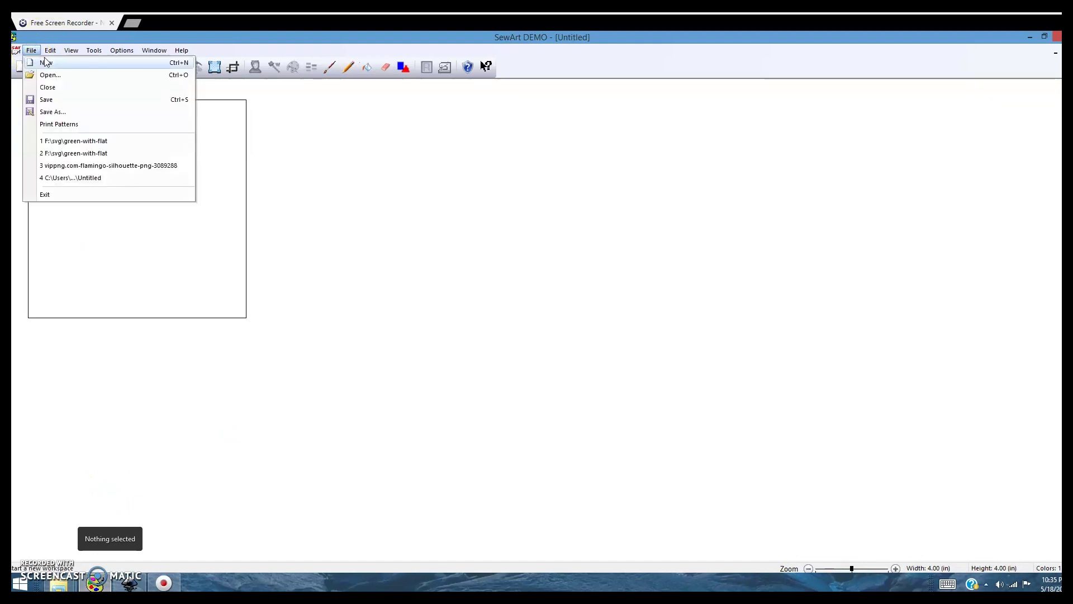
pyautogui.click(52, 79)
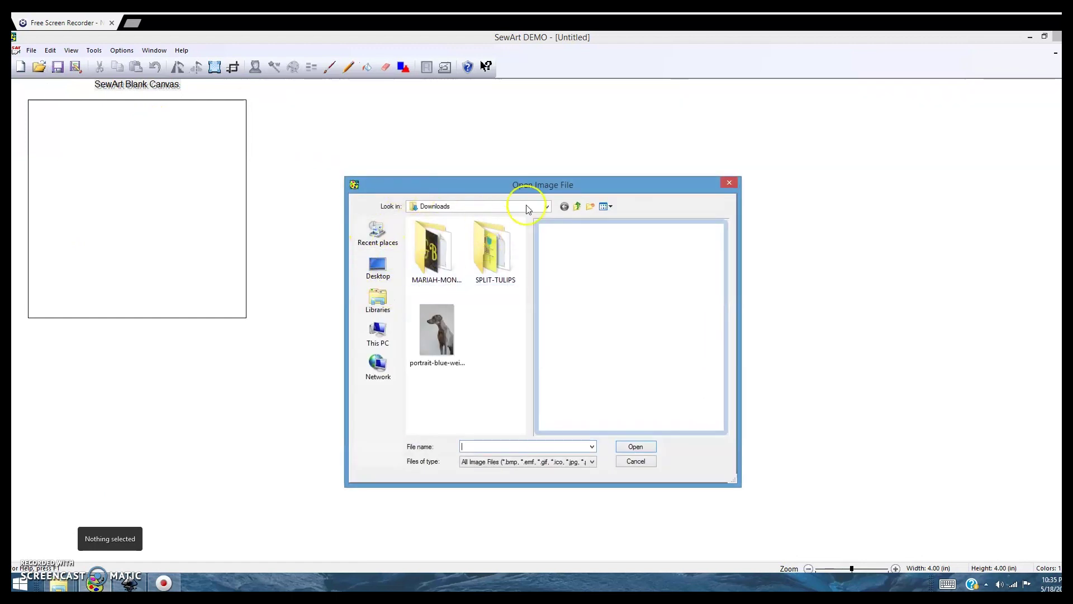
pyautogui.click(546, 207)
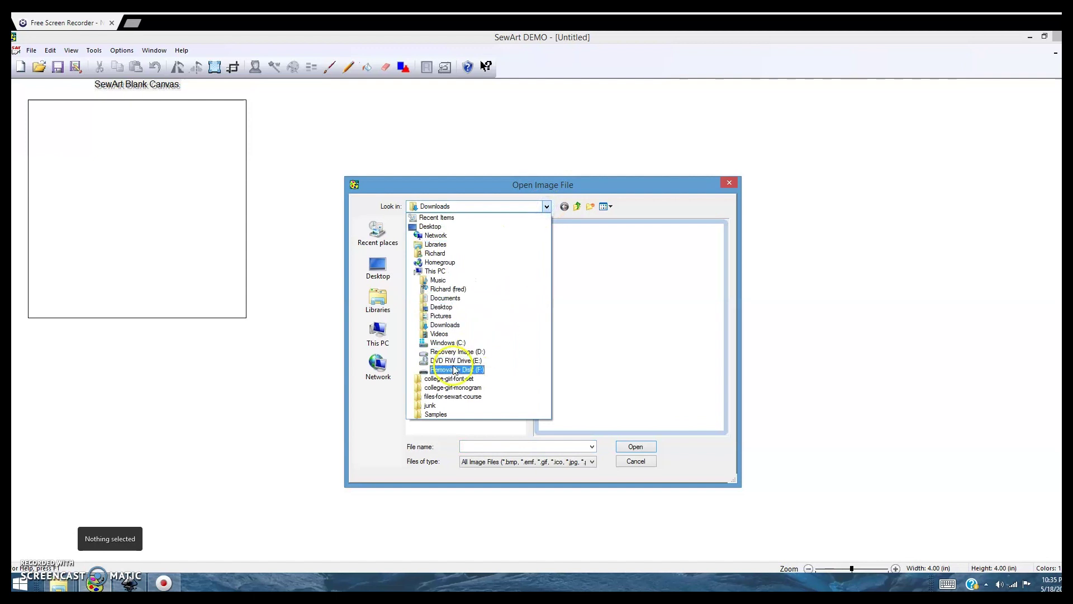
pyautogui.click(456, 369)
pyautogui.doubleClick(445, 287)
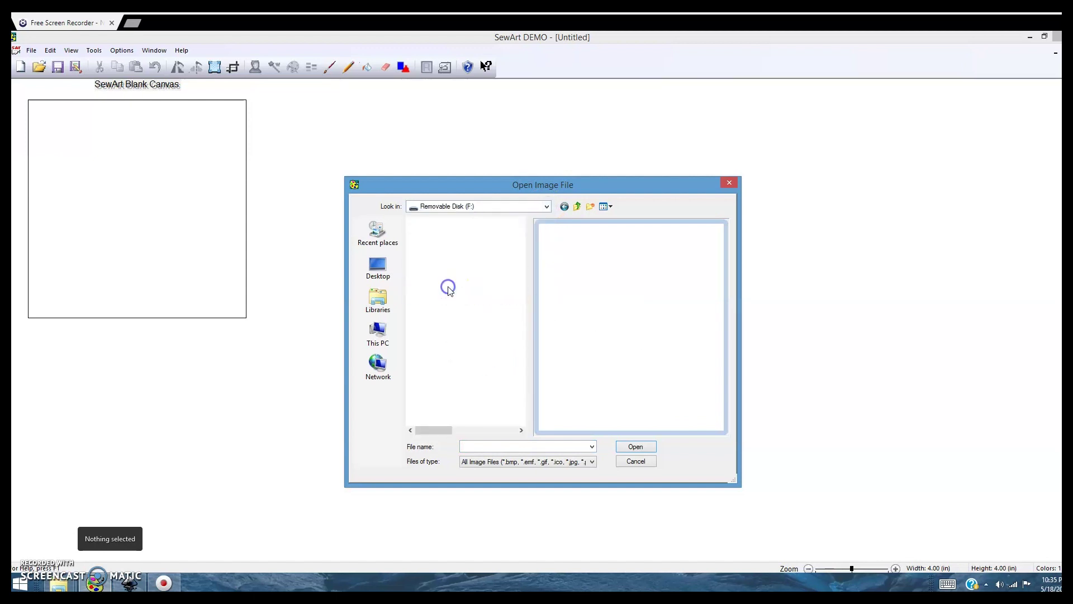
pyautogui.doubleClick(442, 235)
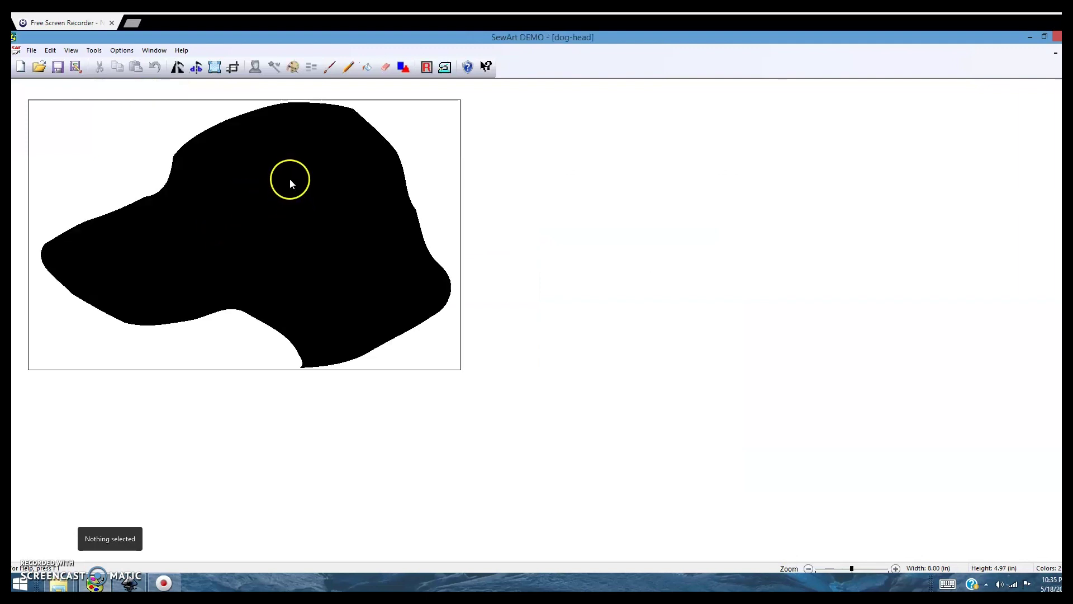
# - Cancel the Reduce Colors dialog, leaving the image colours unchanged
pyautogui.press('r')
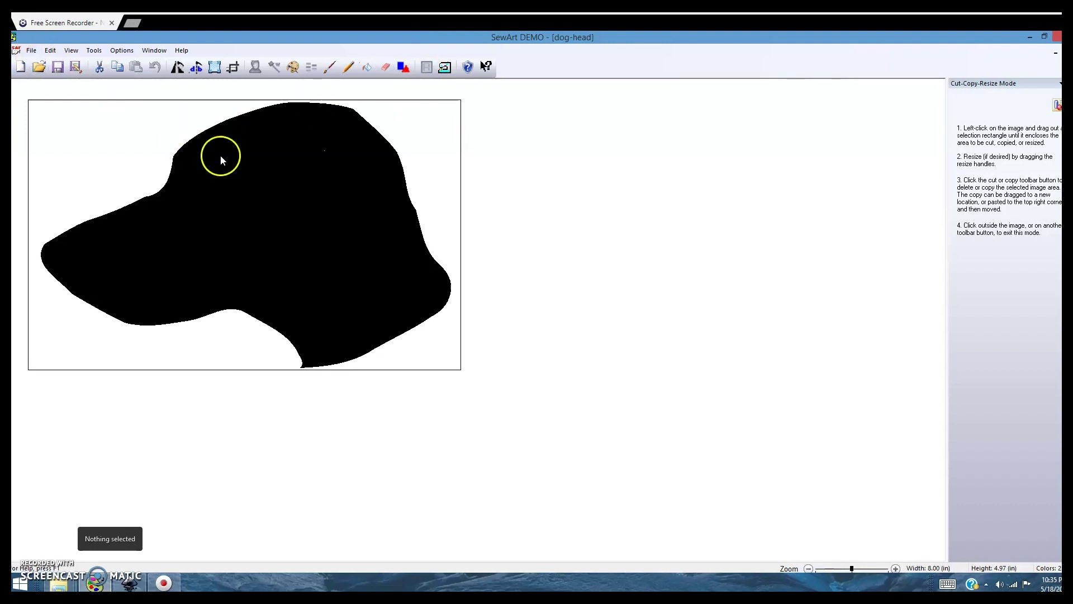
pyautogui.click(292, 66)
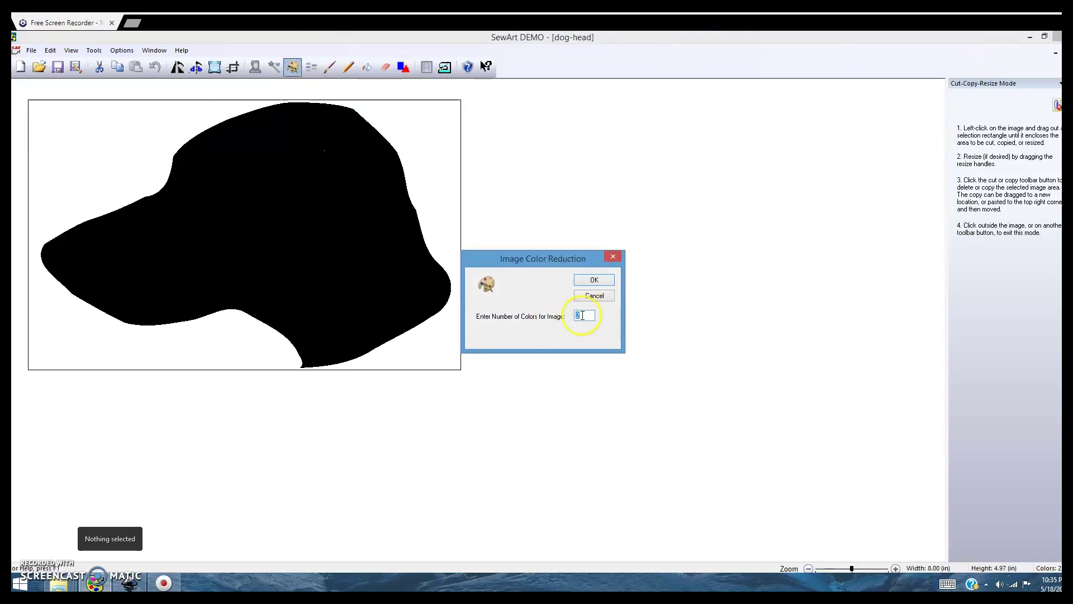
pyautogui.click(600, 298)
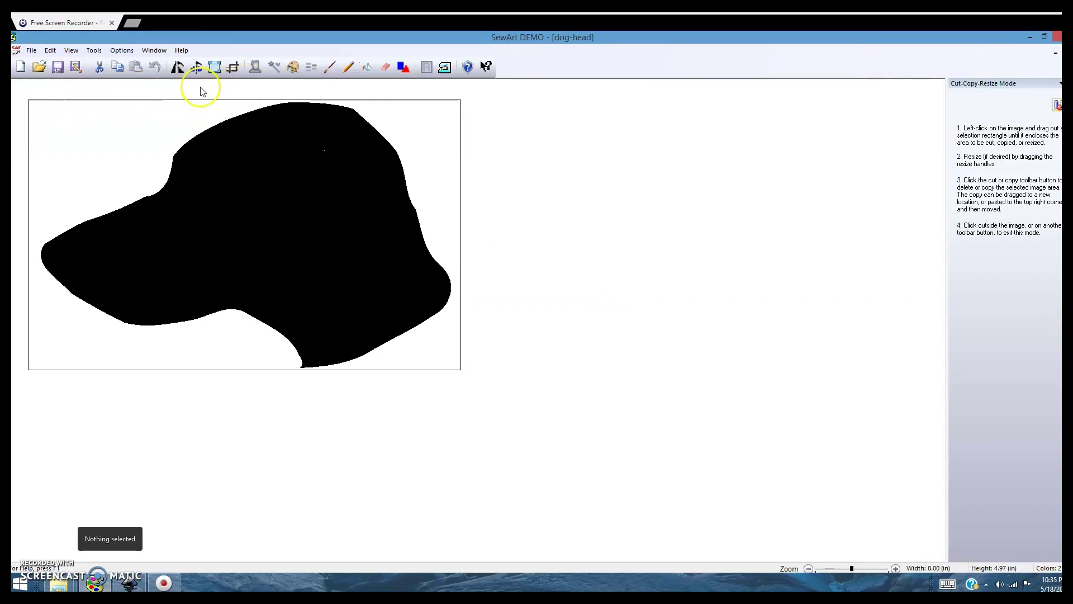
# - Resize the image to 2.5 by 1.55 inches with aspect ratio locked
pyautogui.click(51, 52)
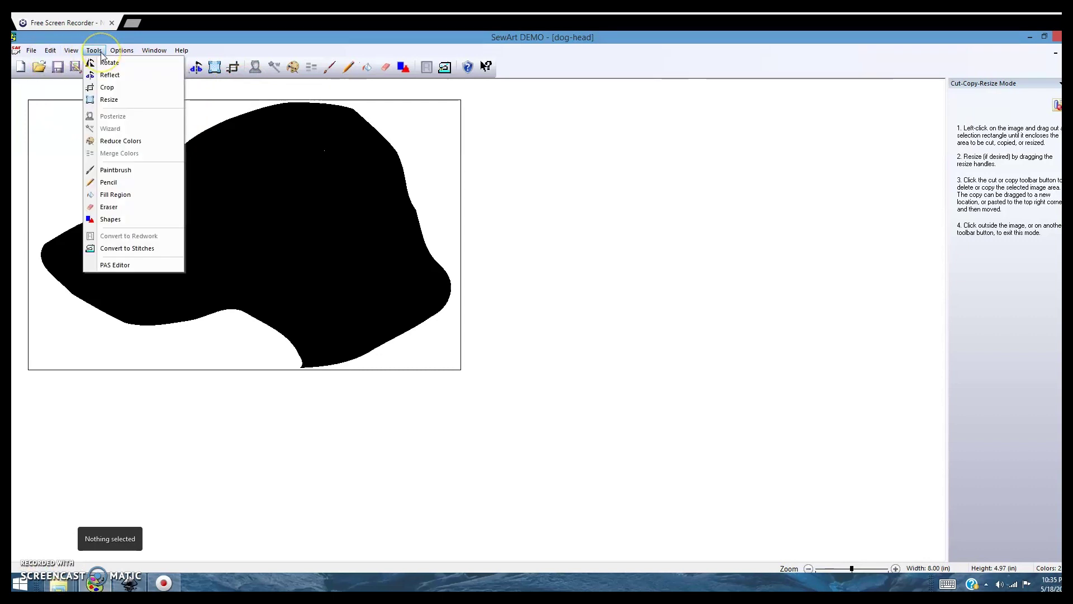
pyautogui.click(109, 99)
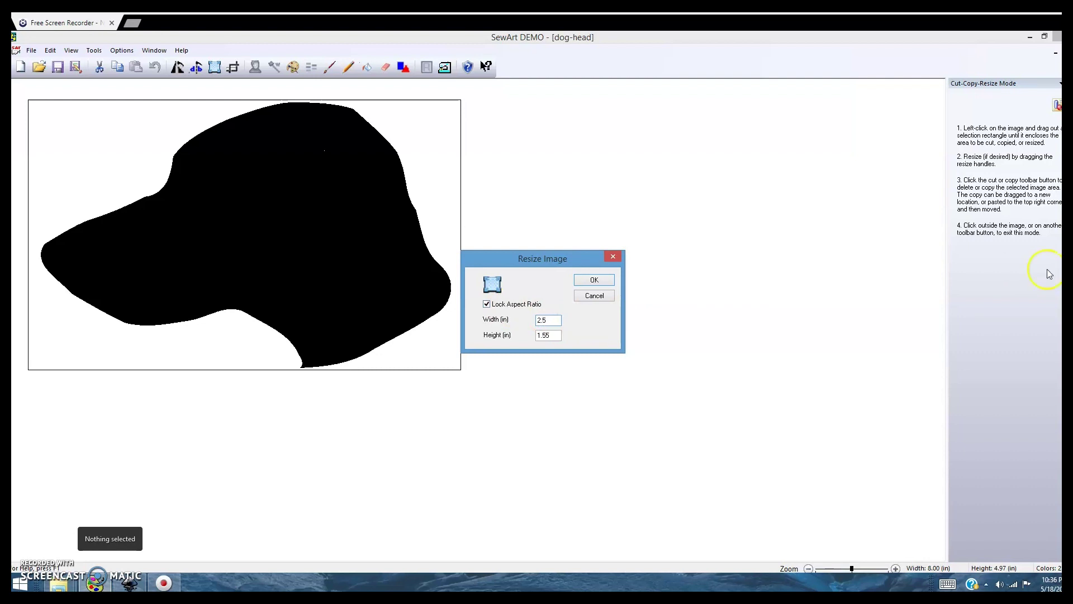
pyautogui.click(601, 281)
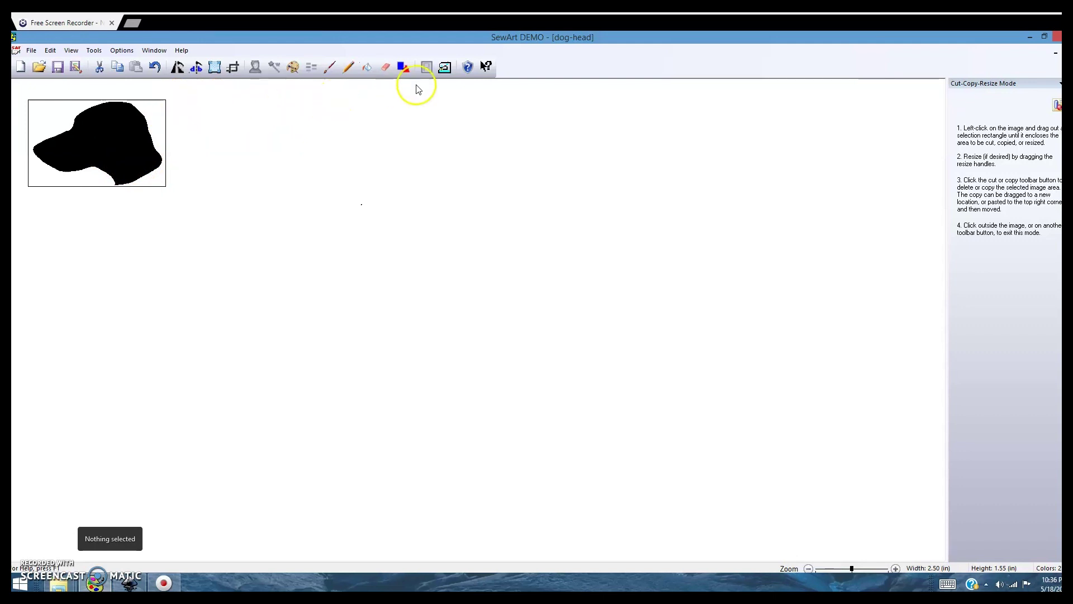
# - Fill the dog head with Fill 83 tatami1 and set its stitch angle to 45
pyautogui.click(446, 72)
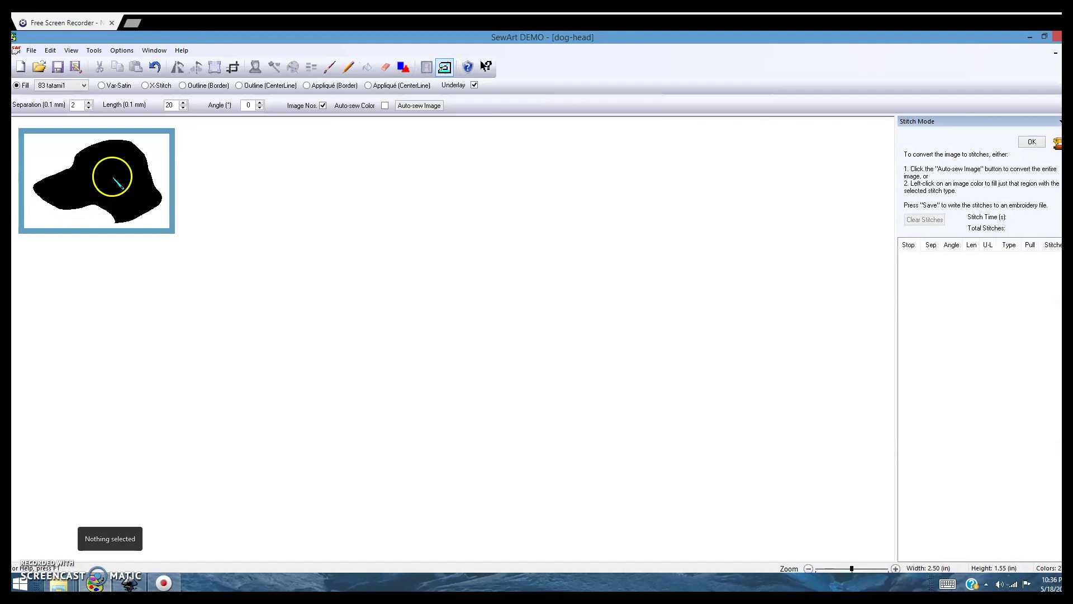
pyautogui.click(117, 182)
pyautogui.write('45')
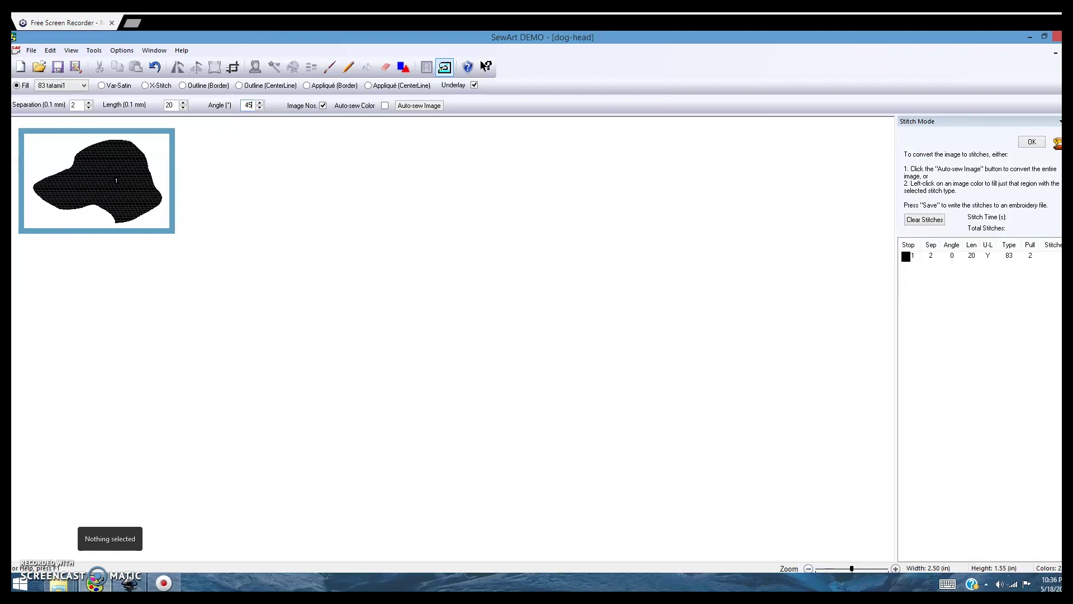
pyautogui.click(926, 258)
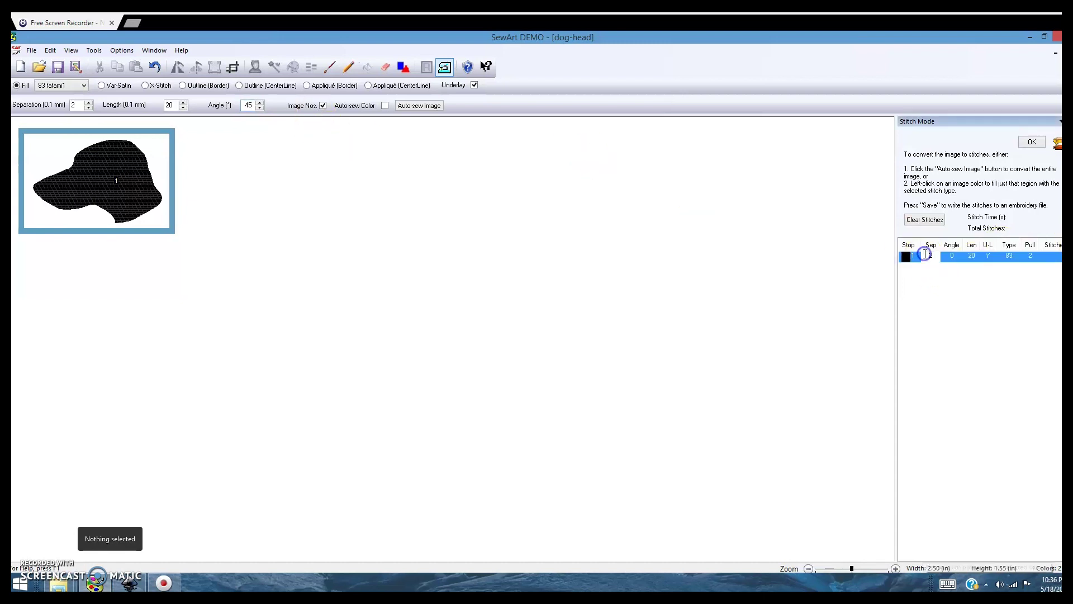
pyautogui.click(958, 254)
pyautogui.write('45')
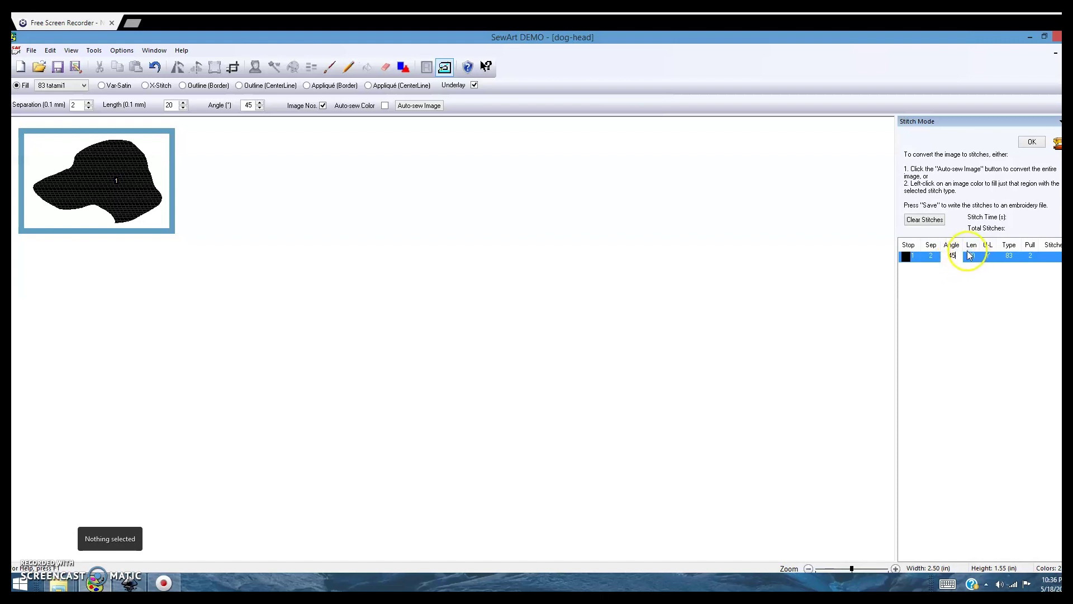
pyautogui.click(1004, 272)
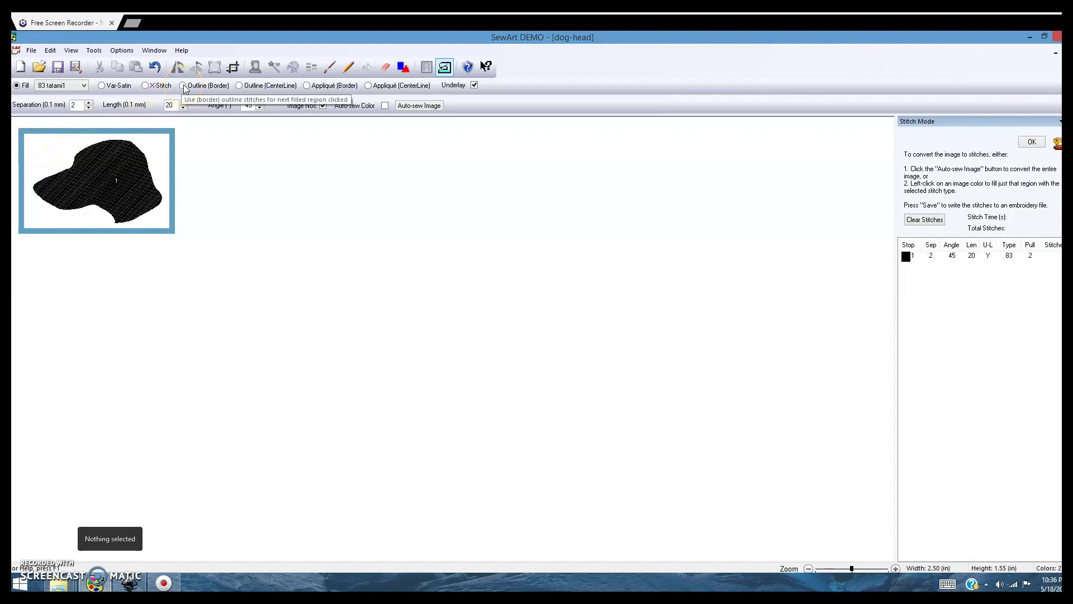
# - Add a border outline around the dog head and set its stitch type to 2 Bean
pyautogui.click(182, 85)
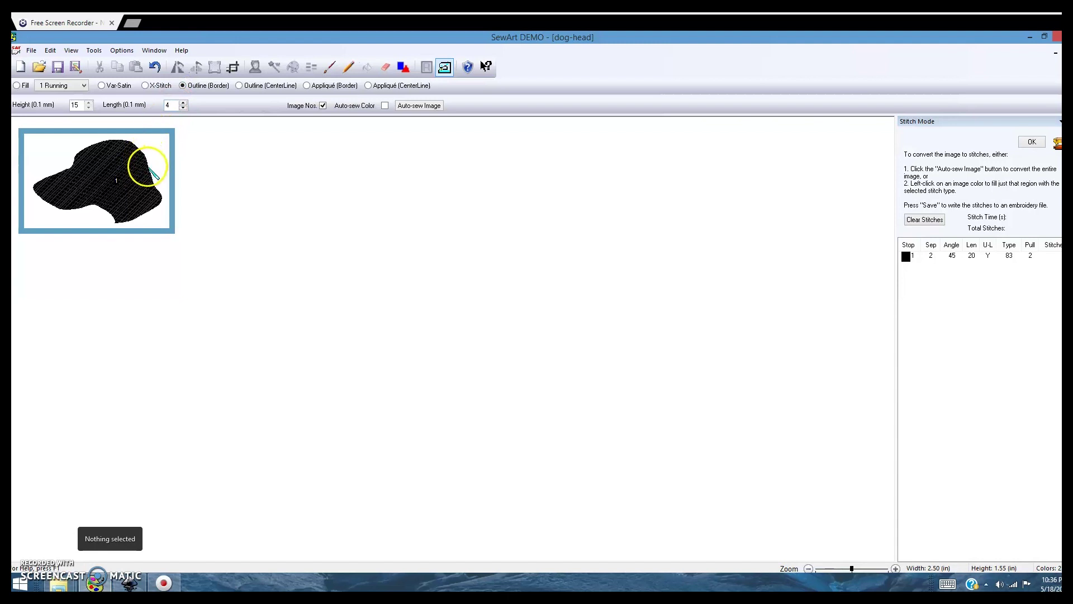
pyautogui.click(147, 166)
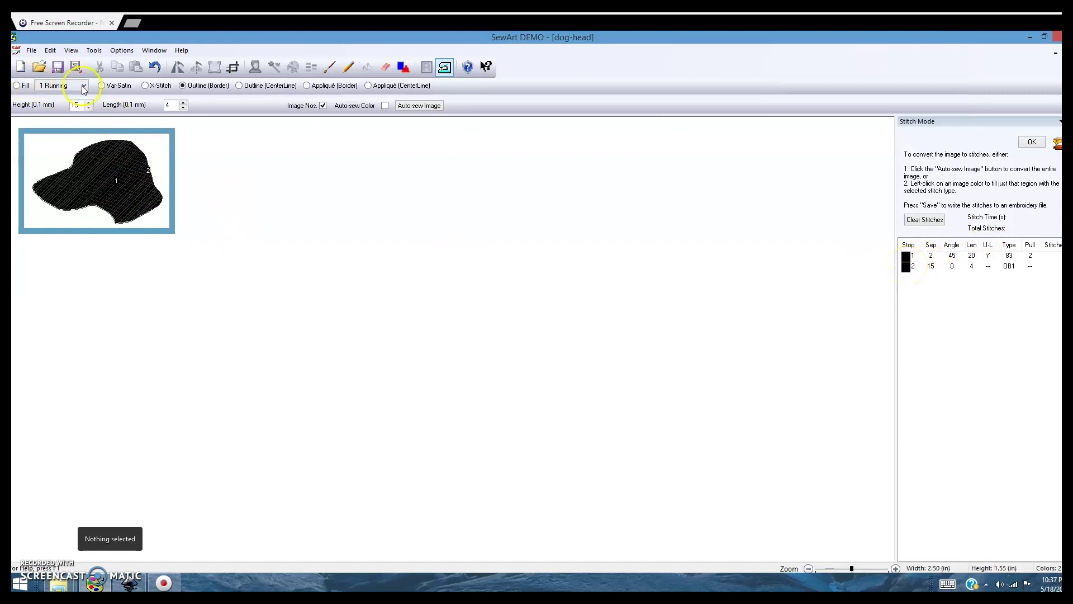
pyautogui.rightClick(909, 268)
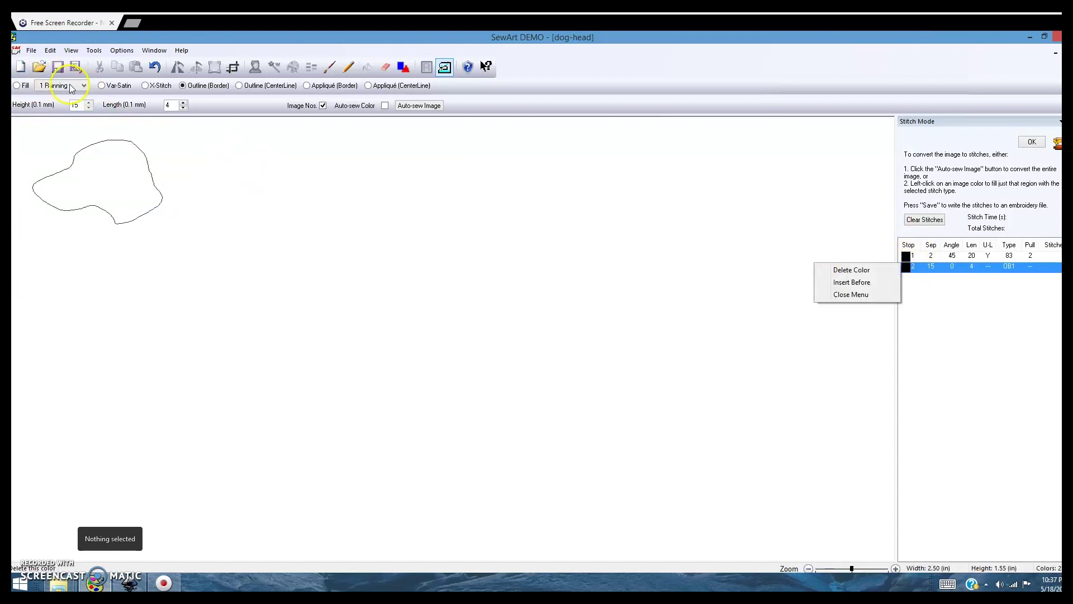
pyautogui.click(84, 85)
pyautogui.click(69, 109)
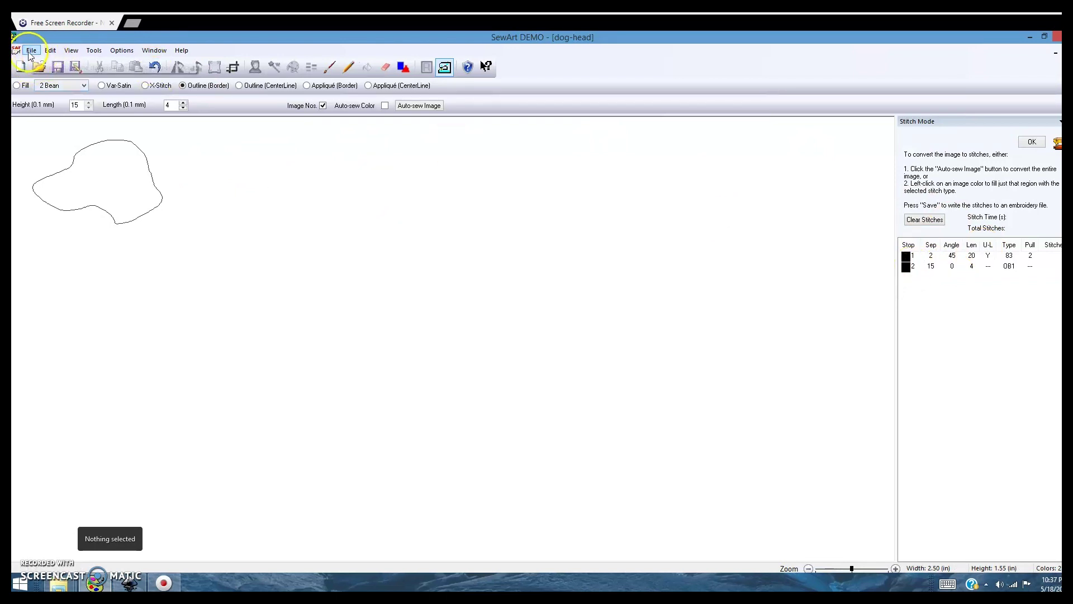
pyautogui.click(30, 51)
# - Save the image as dog-head.tif in TIF format on Removable Disk (F:)
pyautogui.click(56, 108)
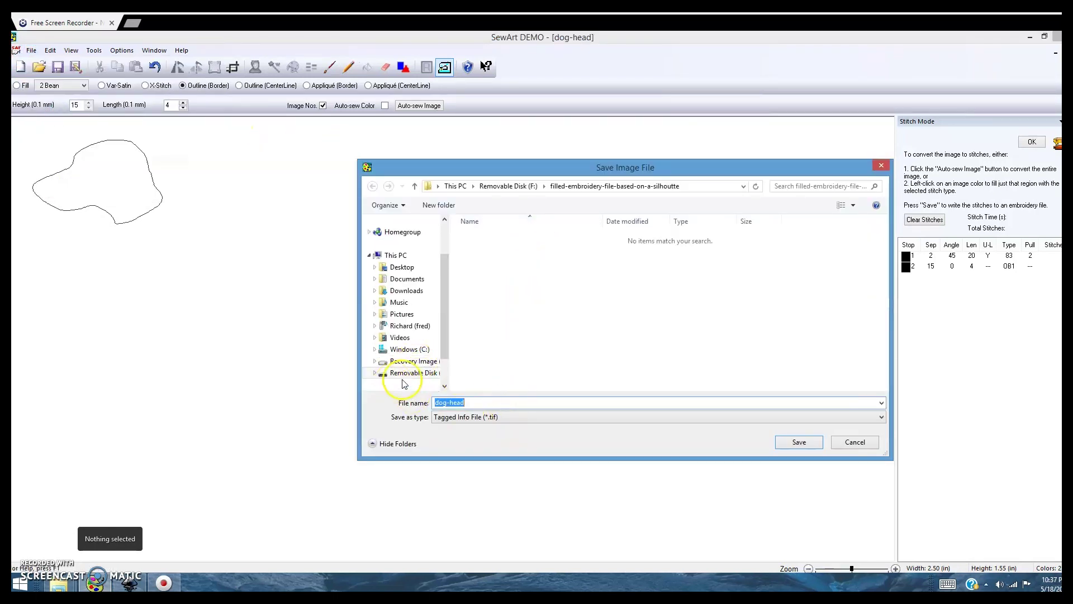
pyautogui.moveTo(411, 362)
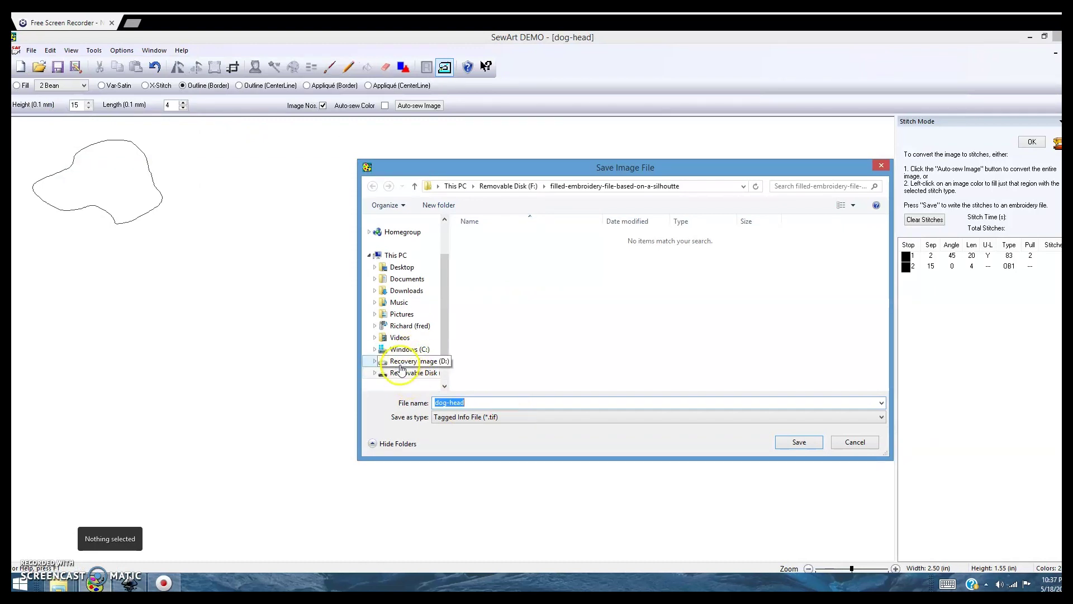
pyautogui.click(403, 373)
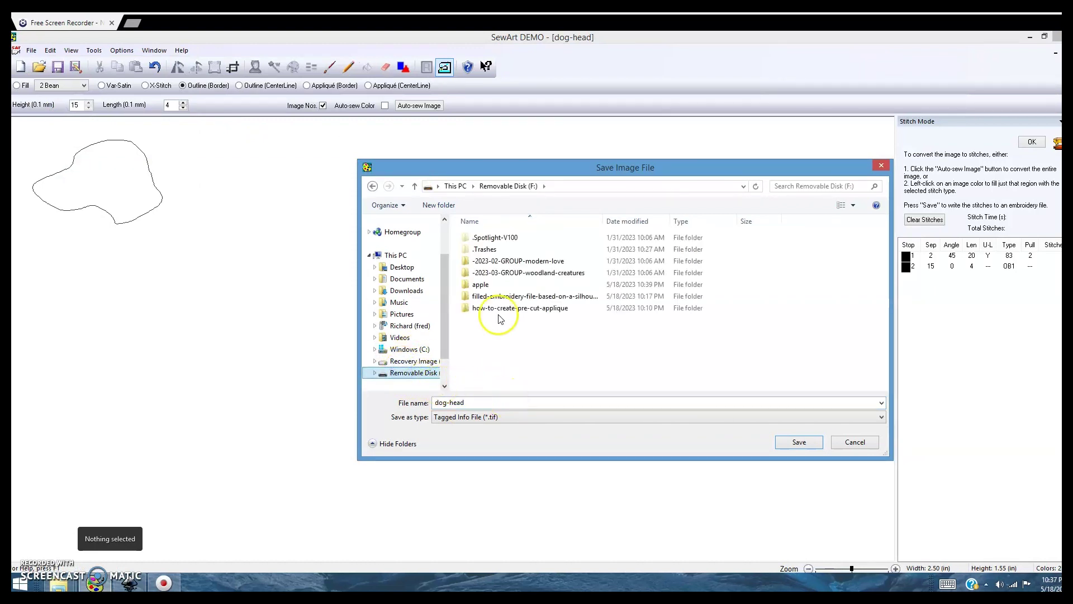
pyautogui.click(480, 418)
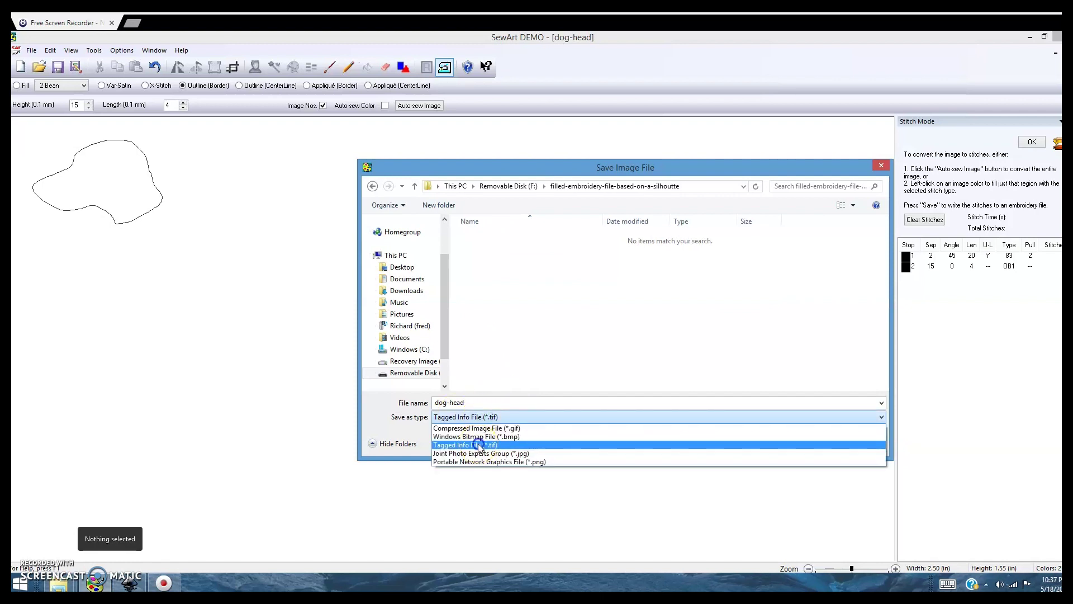
pyautogui.click(482, 445)
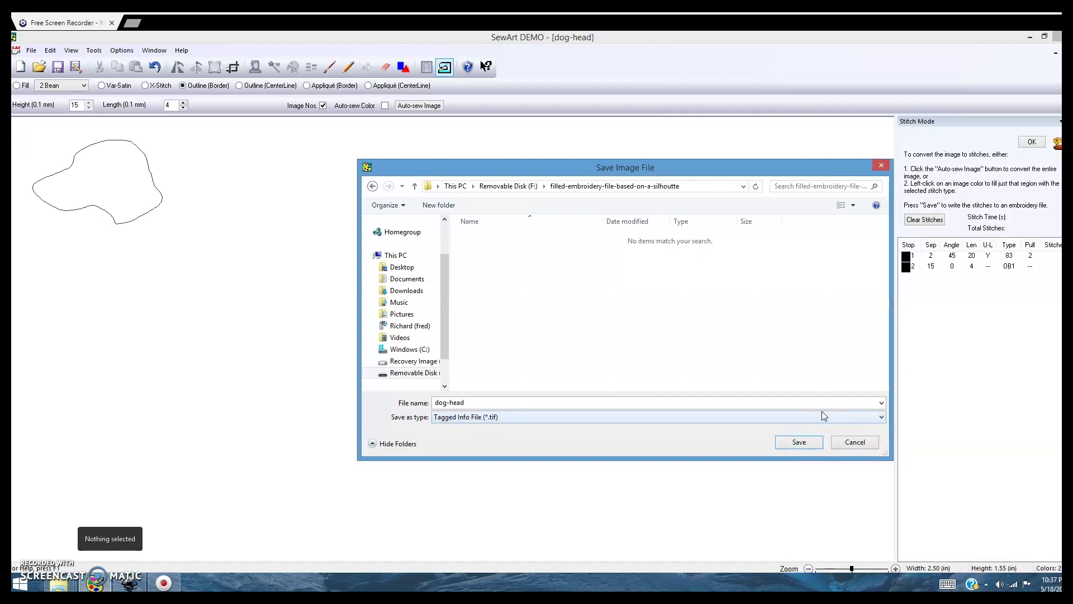
pyautogui.click(798, 443)
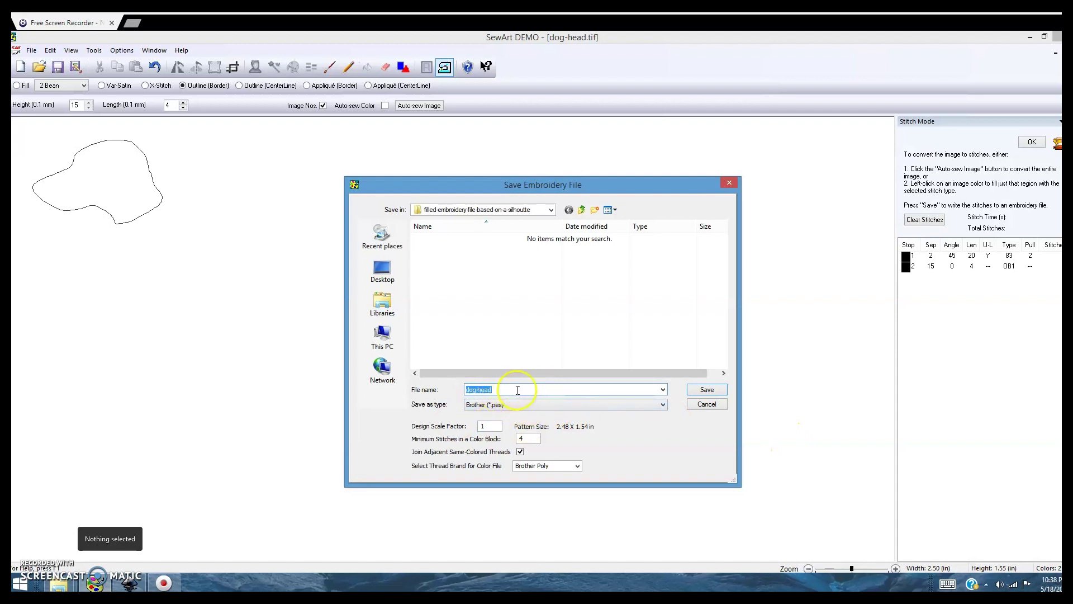
# - Save dog-head.pes as a Brother PES file and dismiss the success message
pyautogui.click(706, 390)
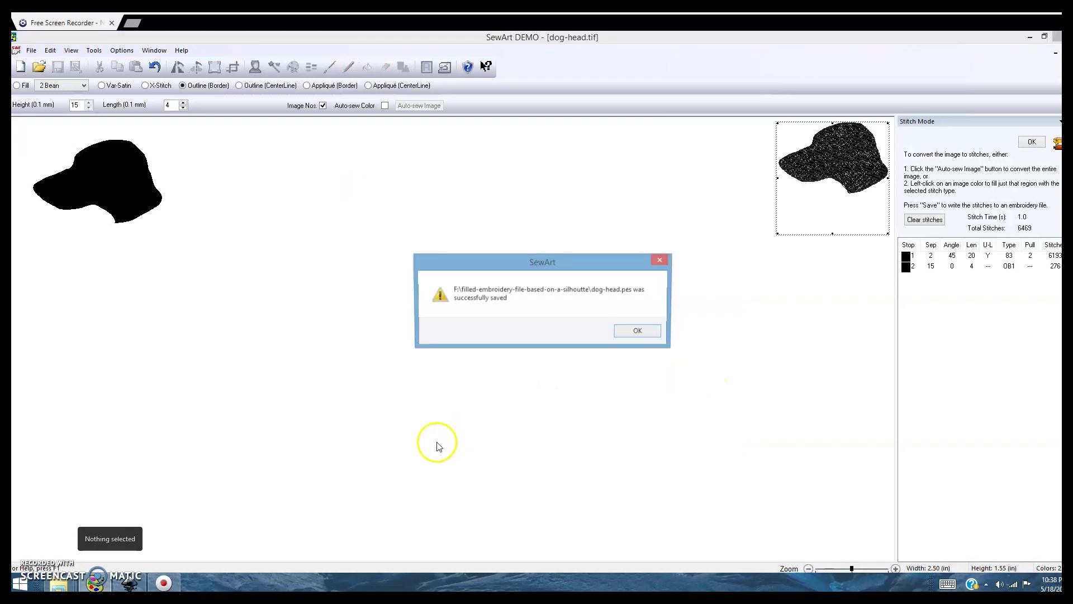
pyautogui.click(638, 328)
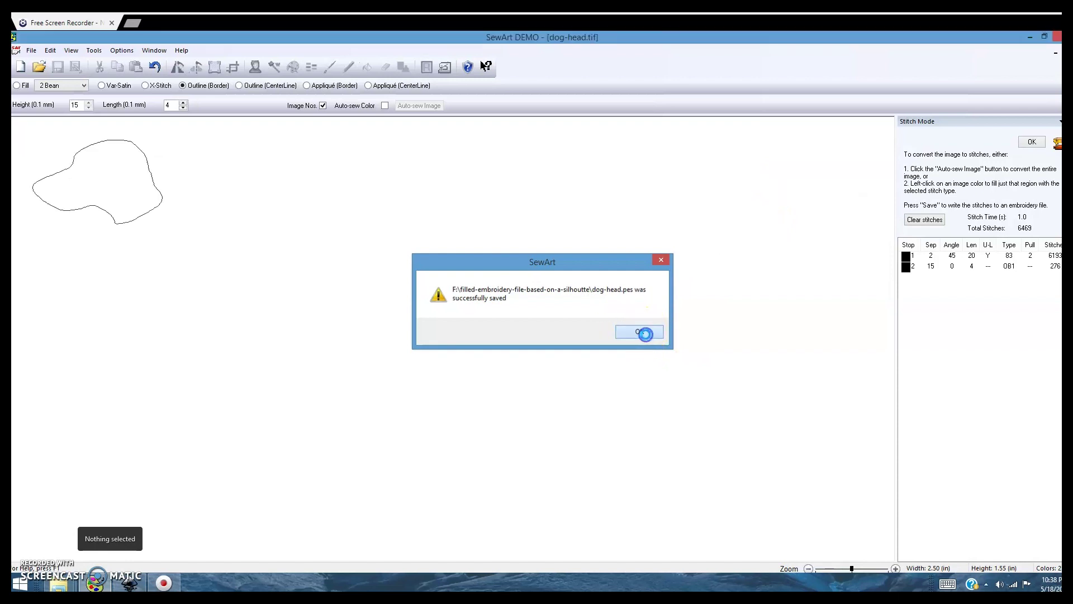